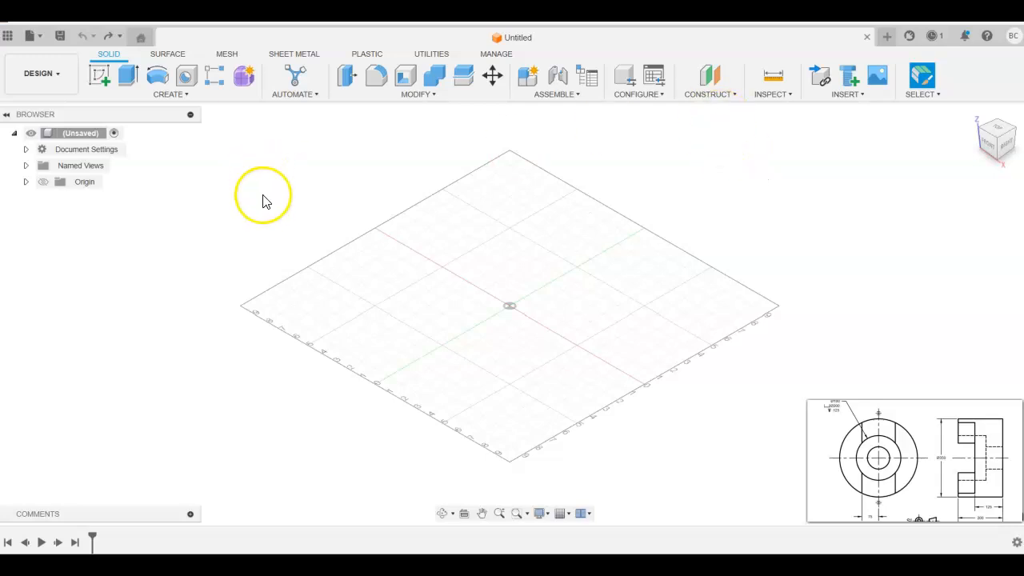
Change the document's active units to Millimeter.
left_click(26, 150)
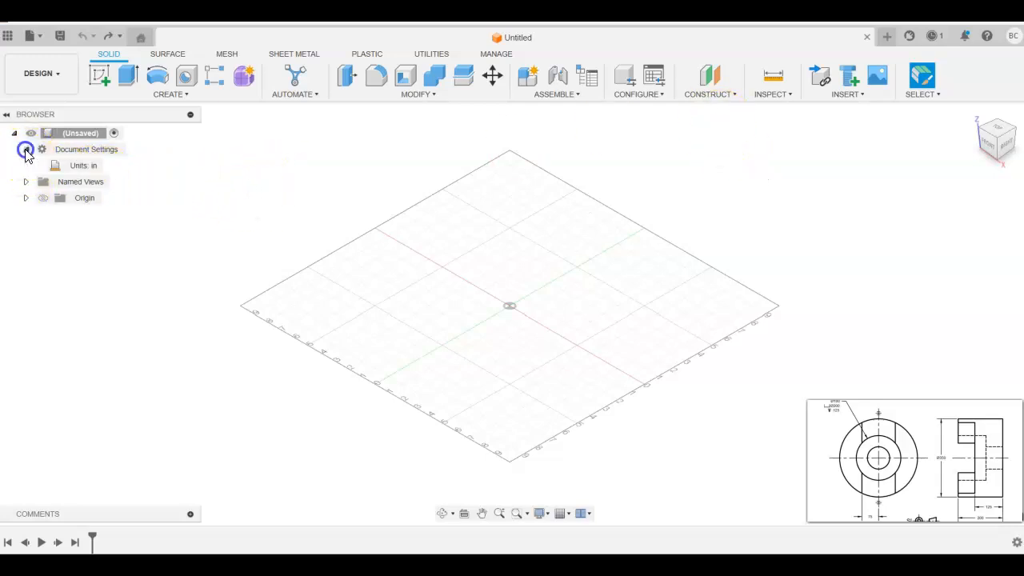
left_click(110, 168)
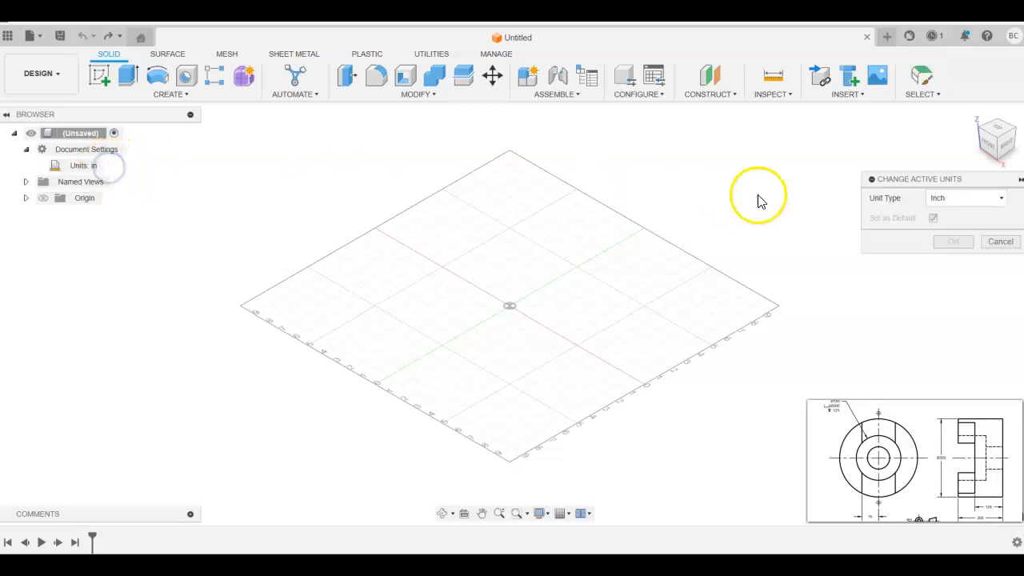
left_click(979, 199)
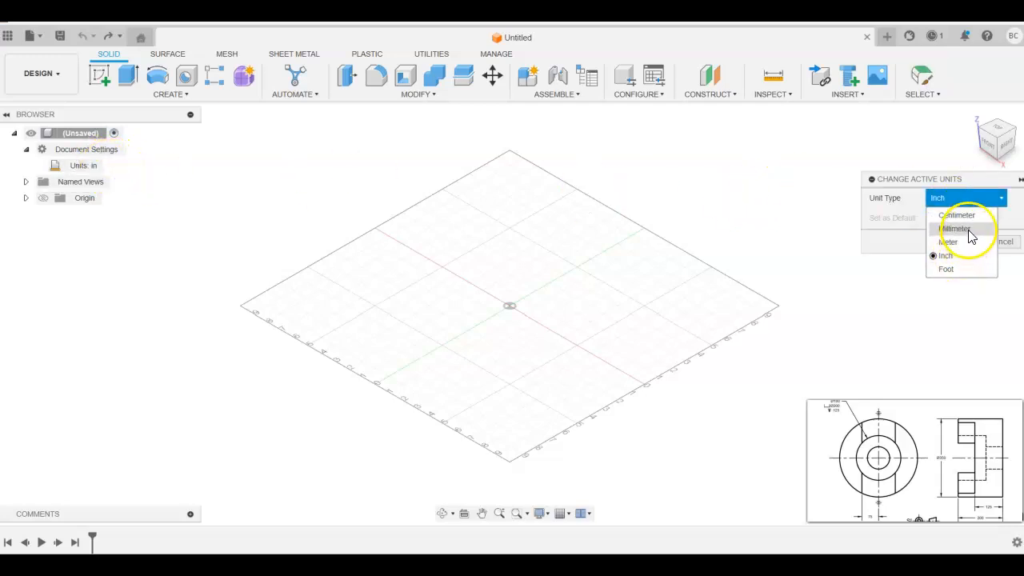
left_click(962, 229)
left_click(959, 242)
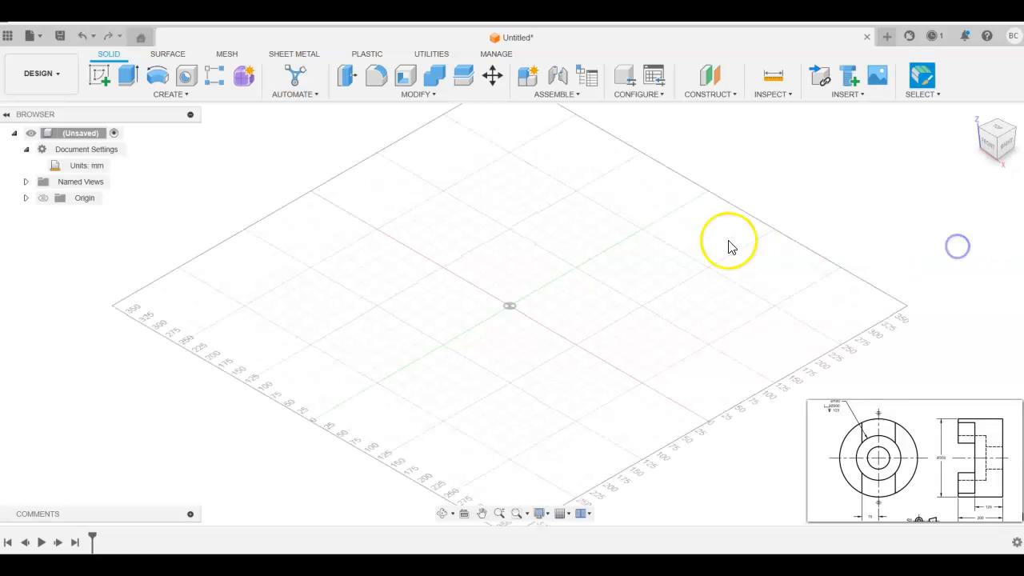
Sketch a 350 mm diameter circle centred on the origin on the XZ plane and finish the sketch.
left_click(100, 75)
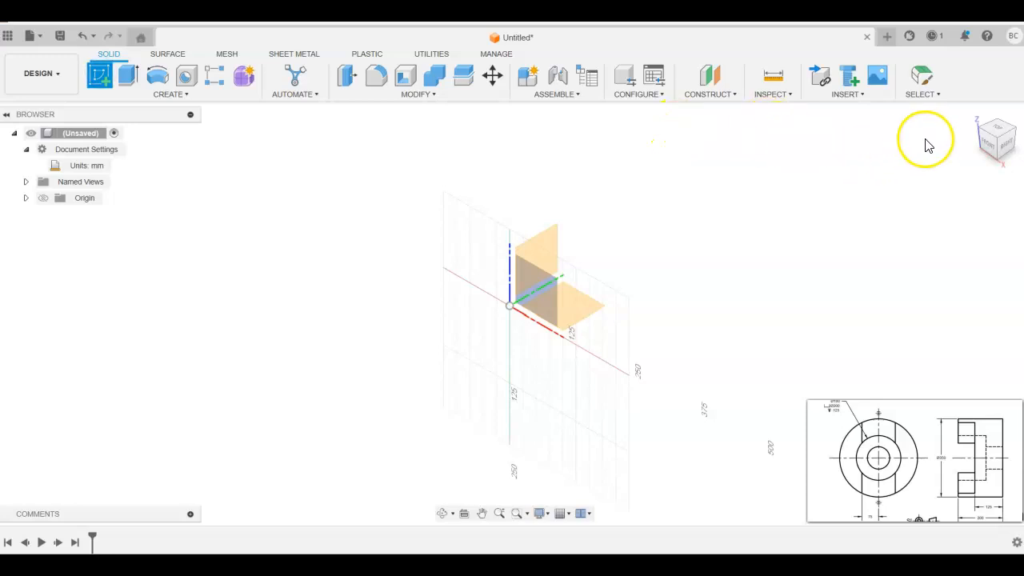
left_click(990, 140)
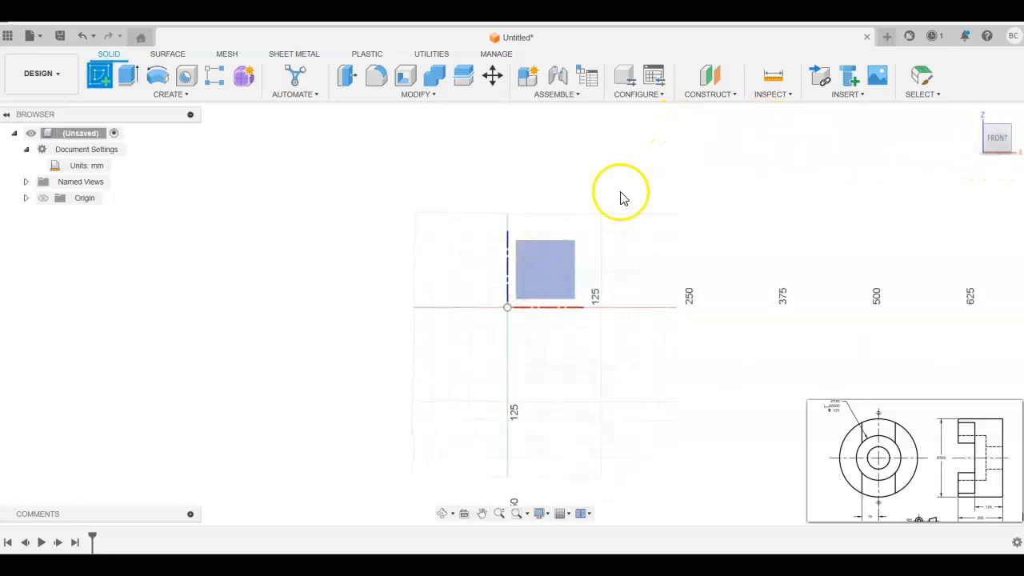
left_click(535, 278)
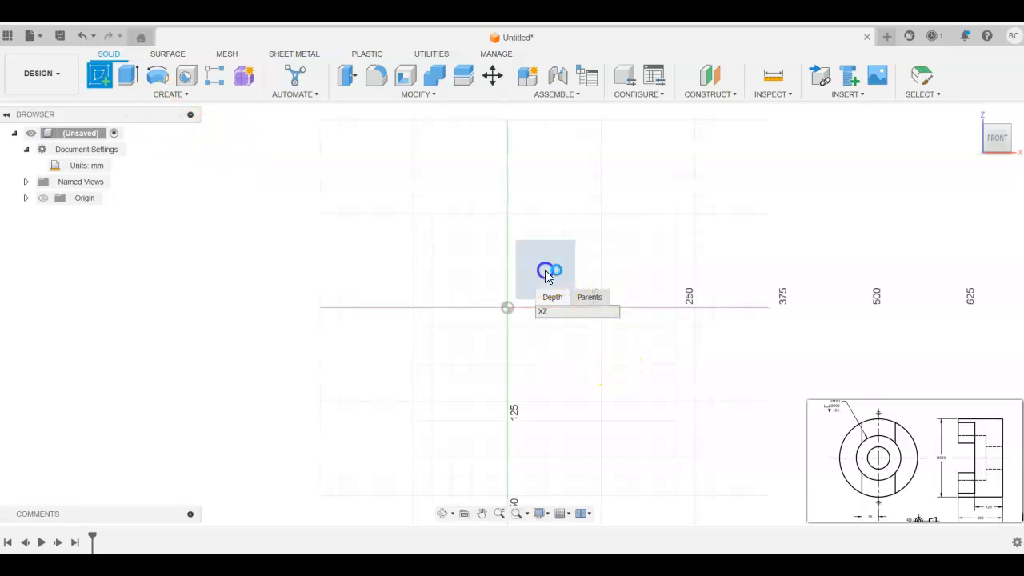
left_click(547, 269)
left_click(158, 76)
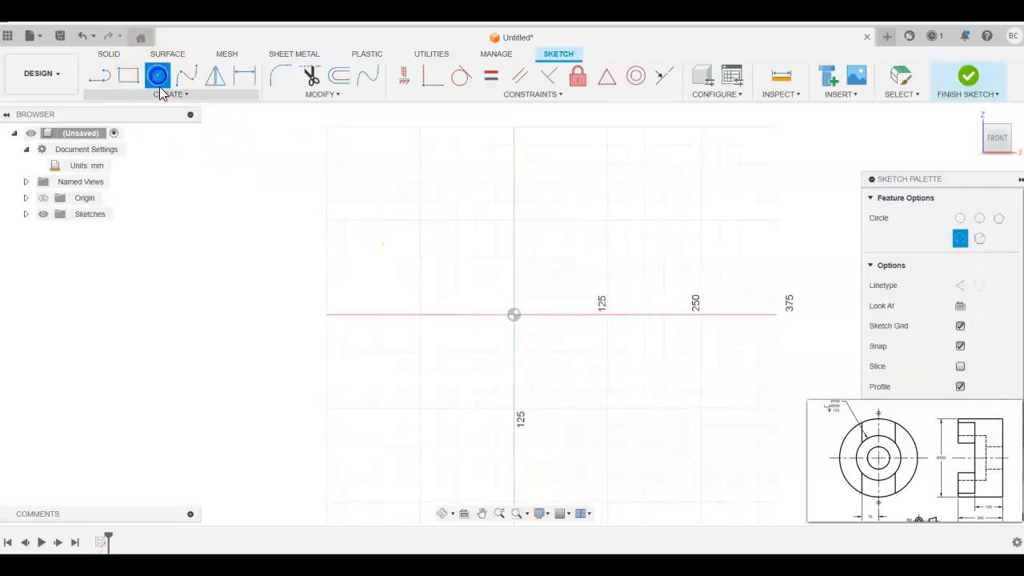
scroll(528, 328, "down", 2)
left_click(515, 318)
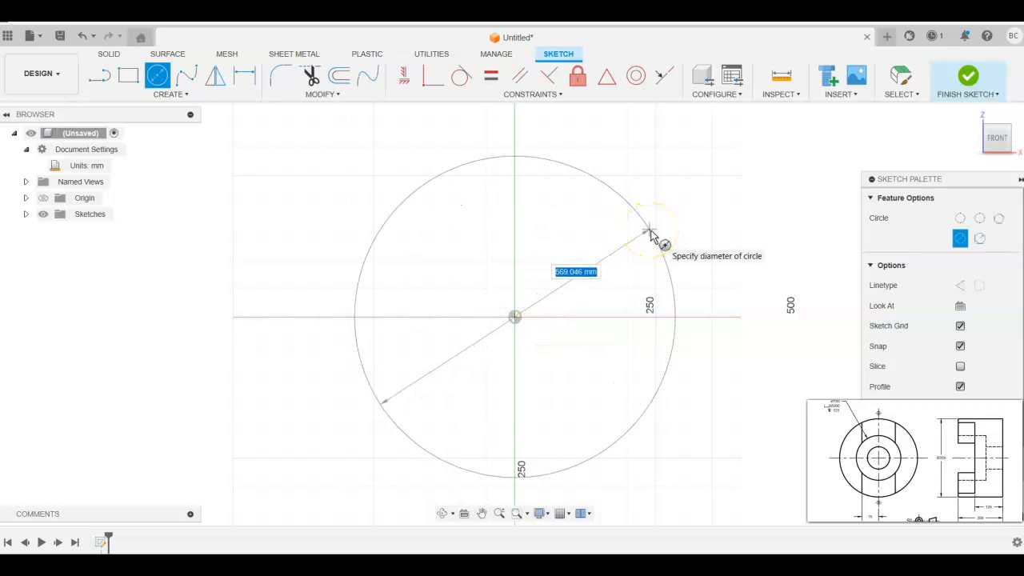
type("350")
key("Return")
key("Escape")
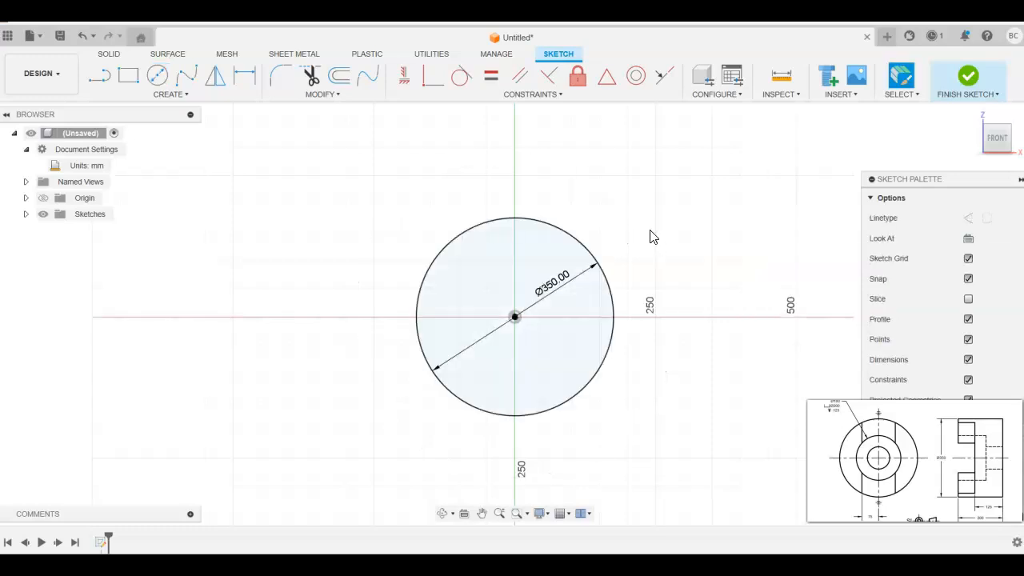
left_click(969, 77)
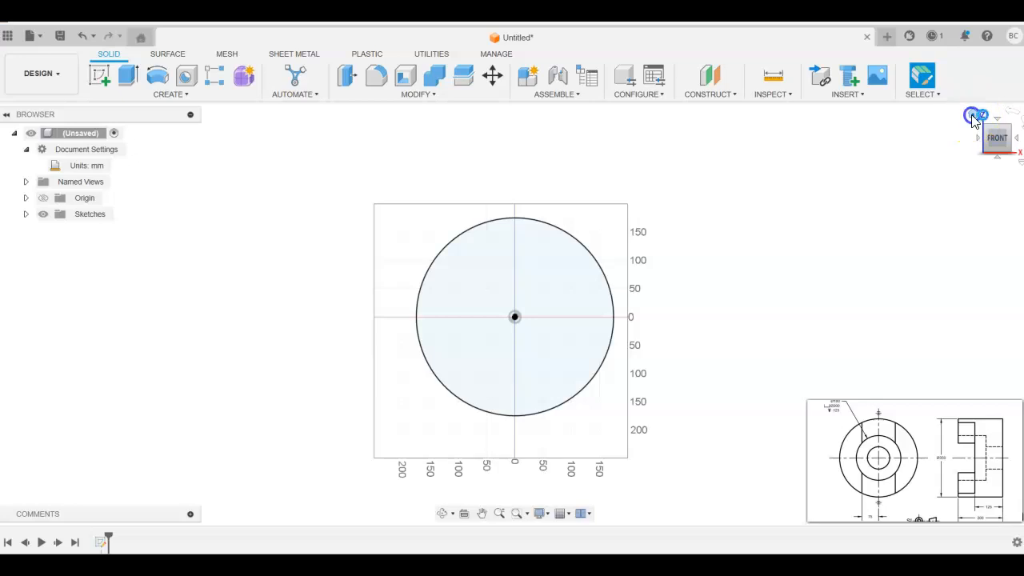
Extrude the circle profile 200 mm to one side as a new body.
left_click(973, 116)
middle_click_drag(835, 161, 668, 222)
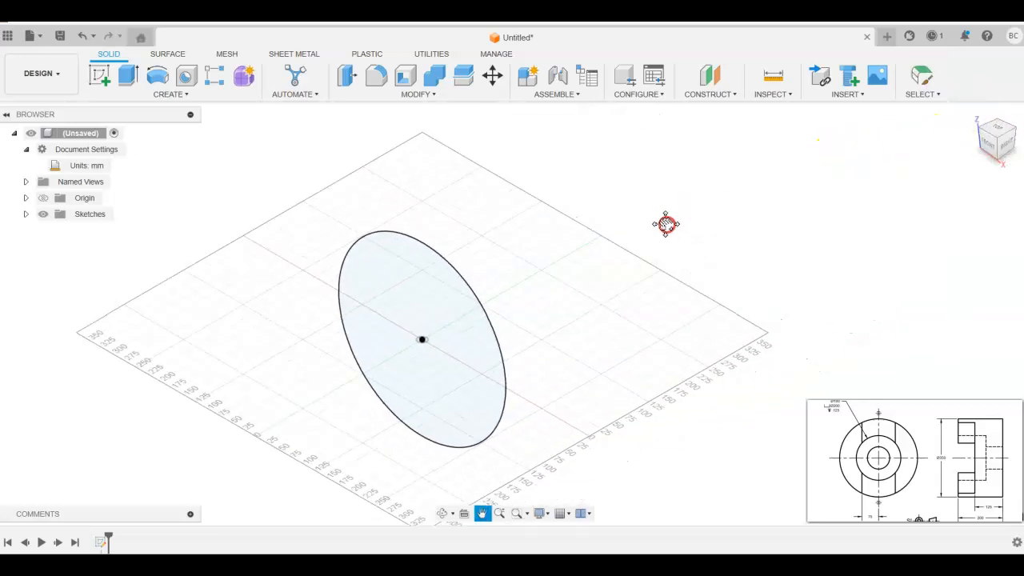
left_click(128, 75)
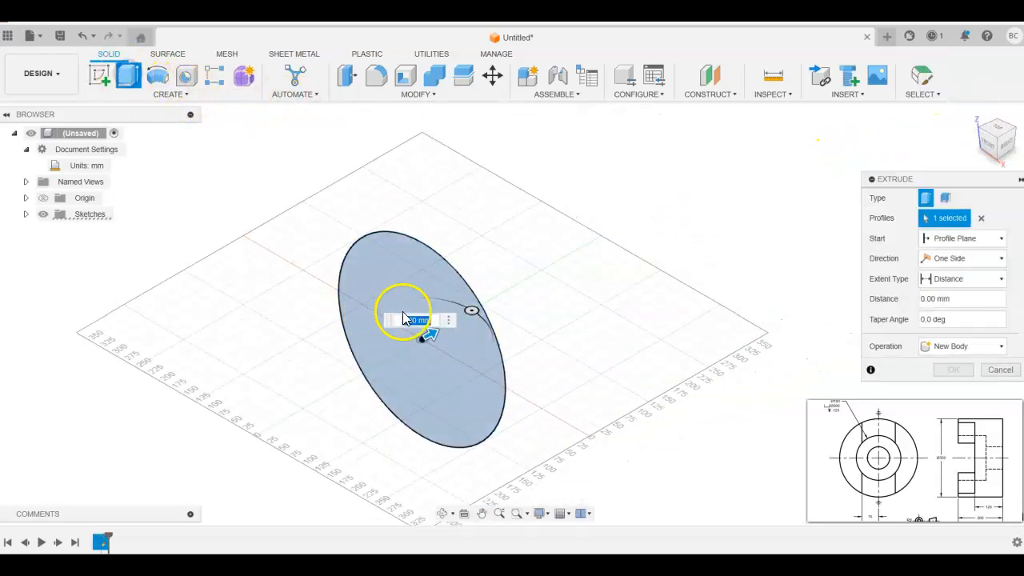
left_click_drag(425, 343, 543, 300)
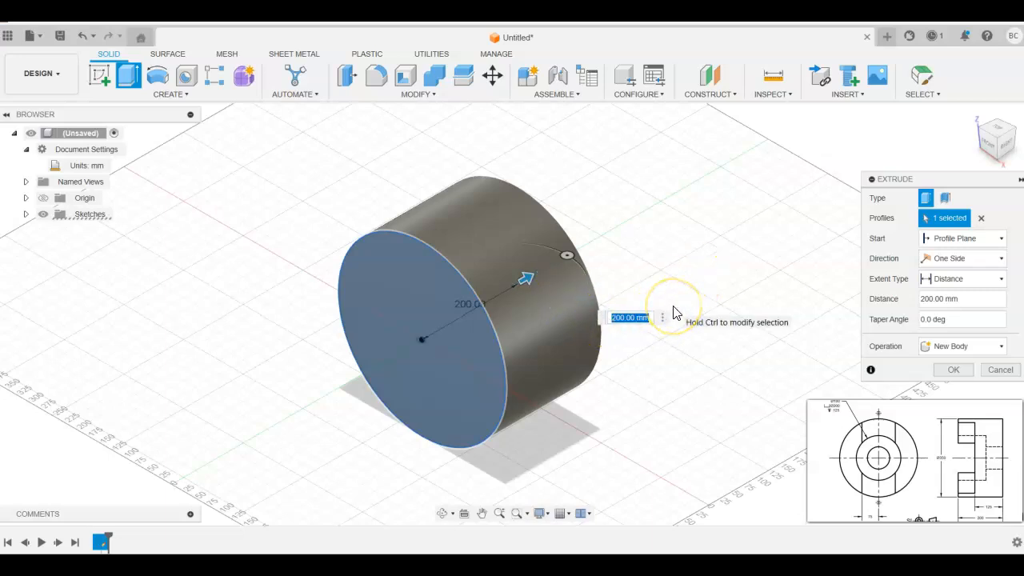
key("Return")
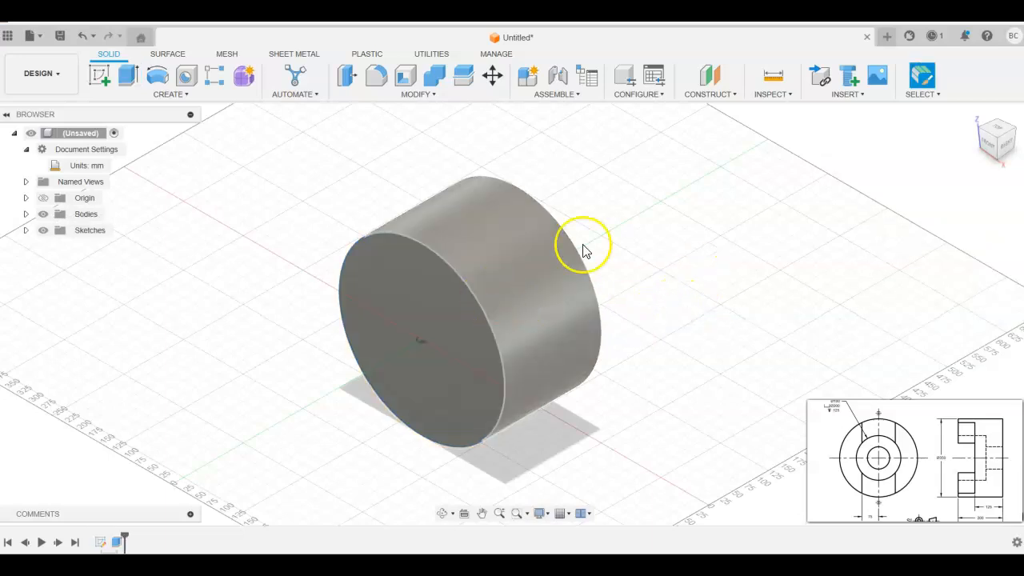
Place a single hole on the cylinder's front face, centred on the origin.
left_click(991, 147)
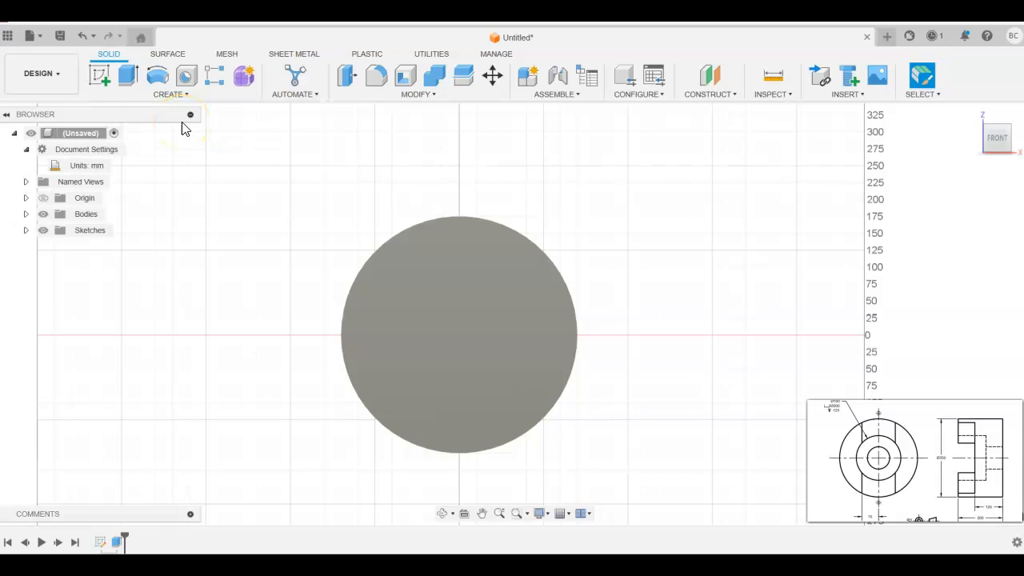
left_click(186, 78)
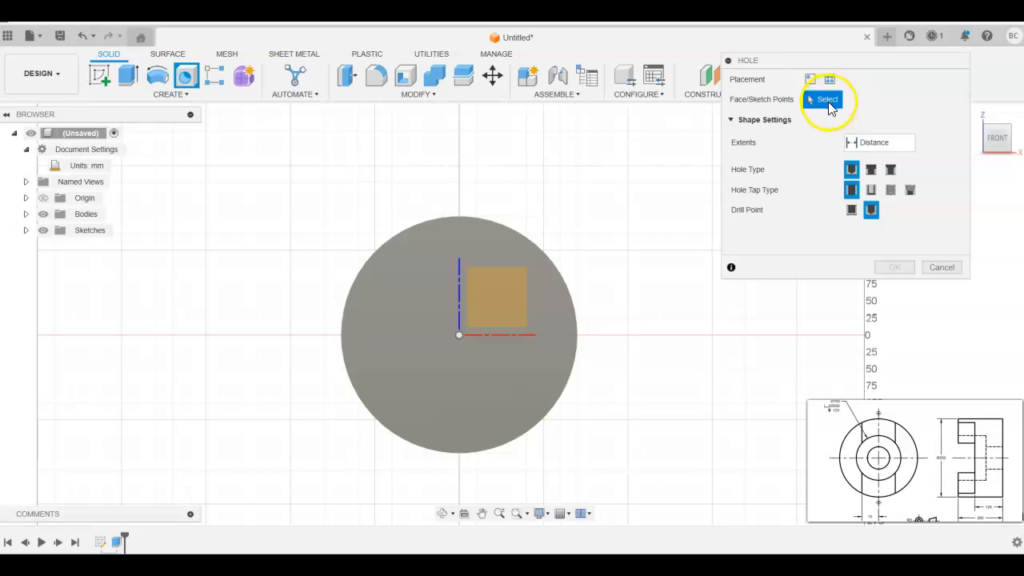
left_click(418, 269)
left_click(794, 79)
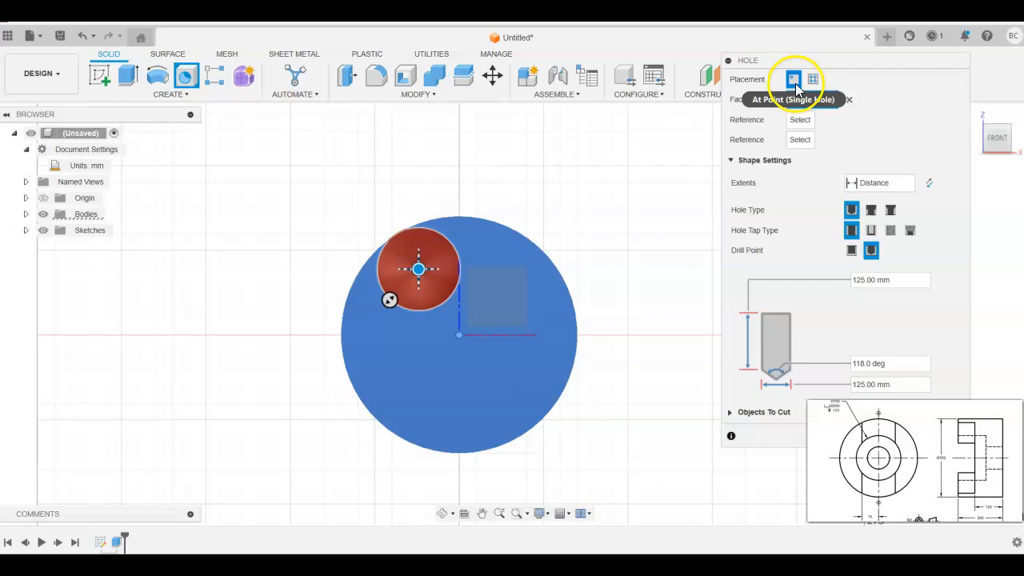
left_click(459, 334)
left_click(469, 340)
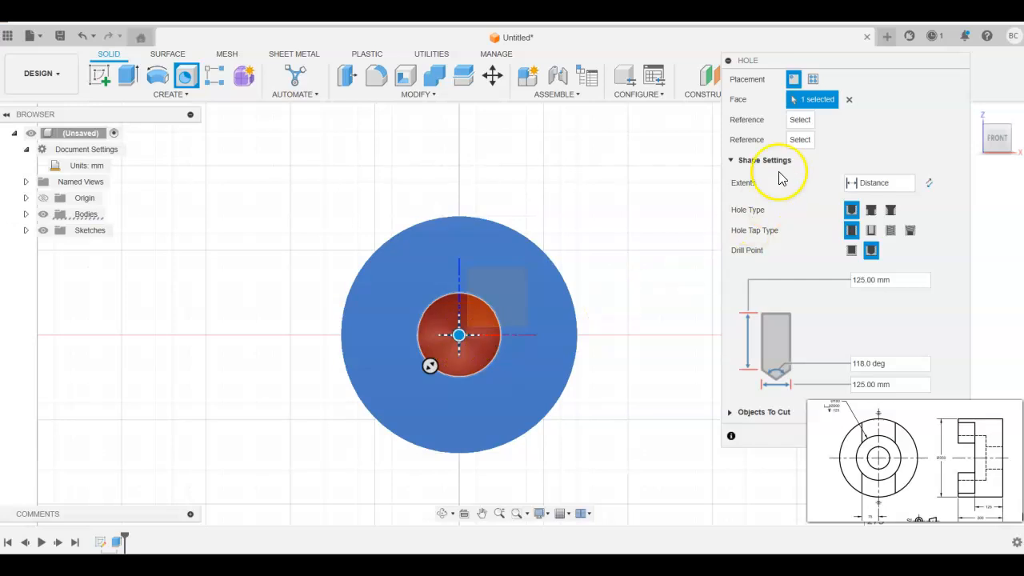
left_click(803, 138)
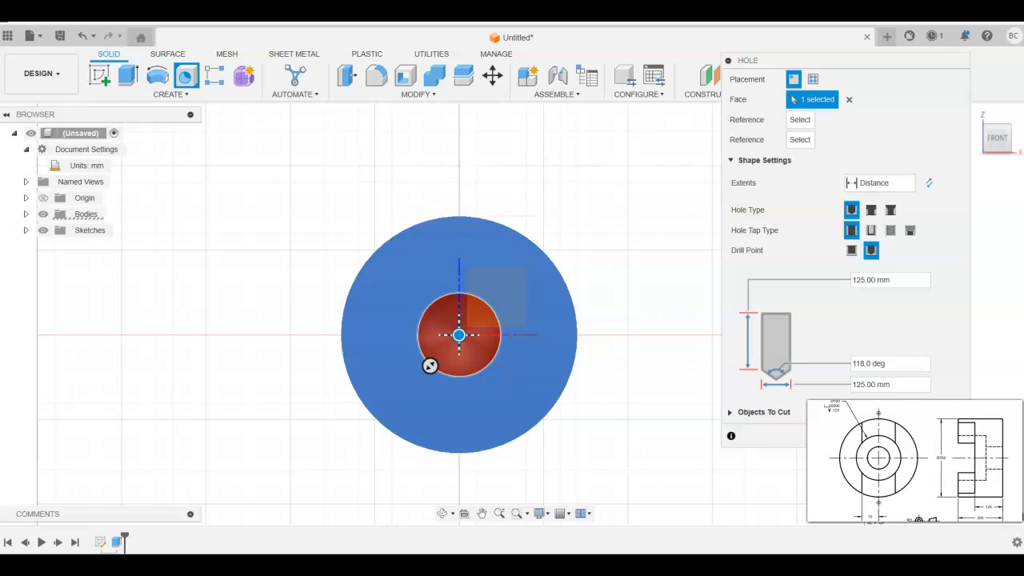
Make the hole a counterbore type with extents All and a hole diameter of 100 mm.
left_click(872, 211)
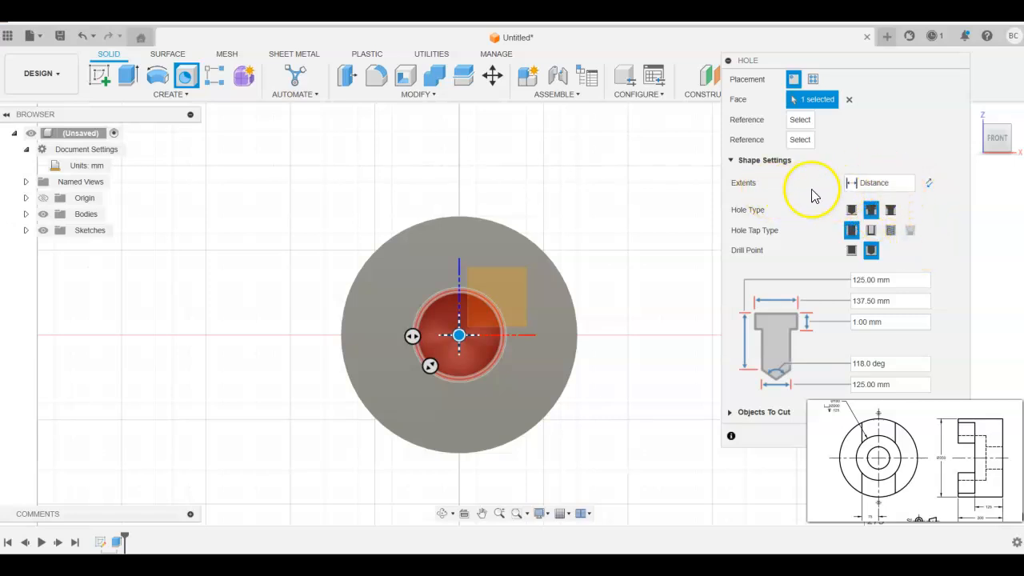
left_click(911, 187)
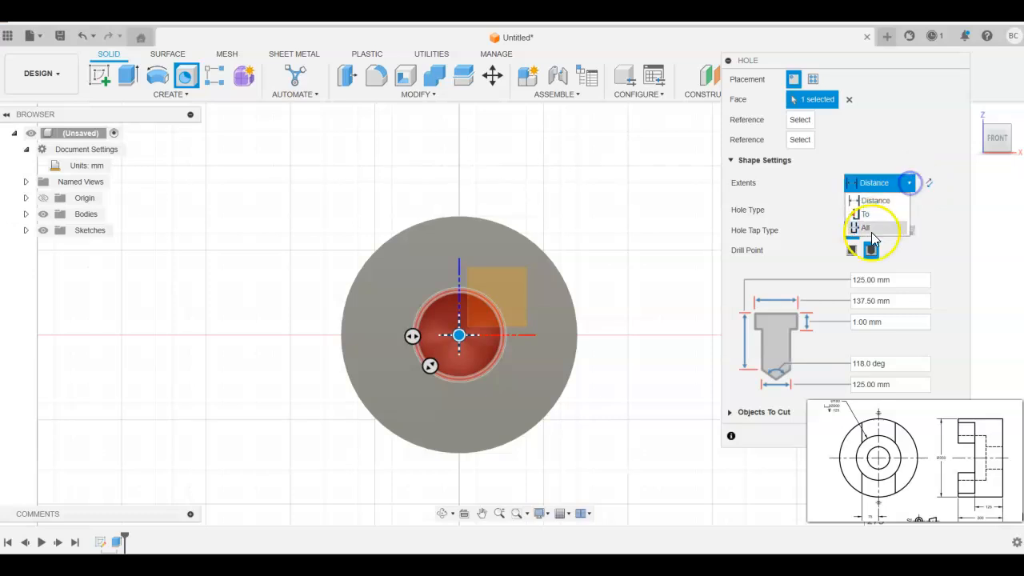
left_click(873, 228)
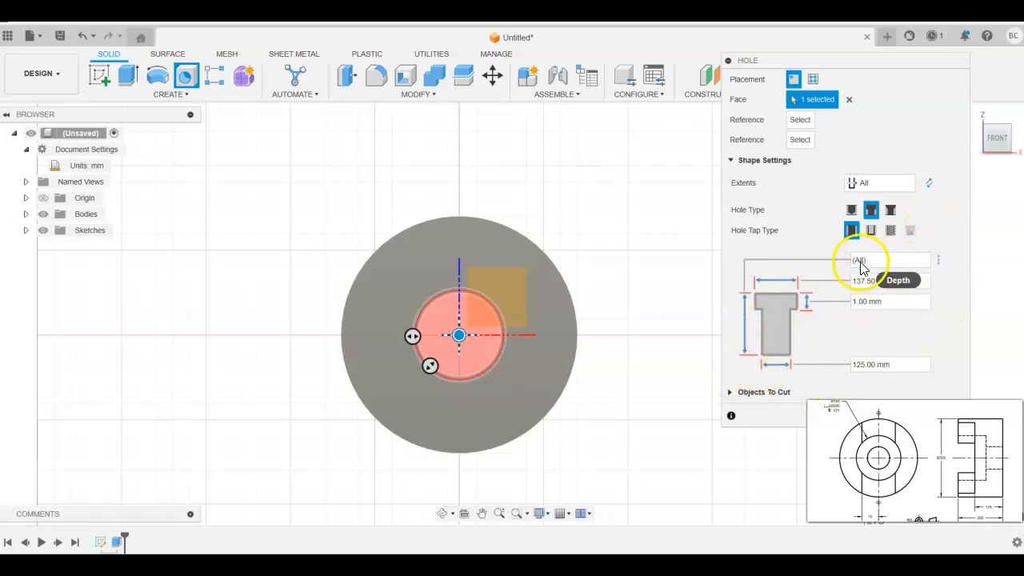
left_click(869, 365)
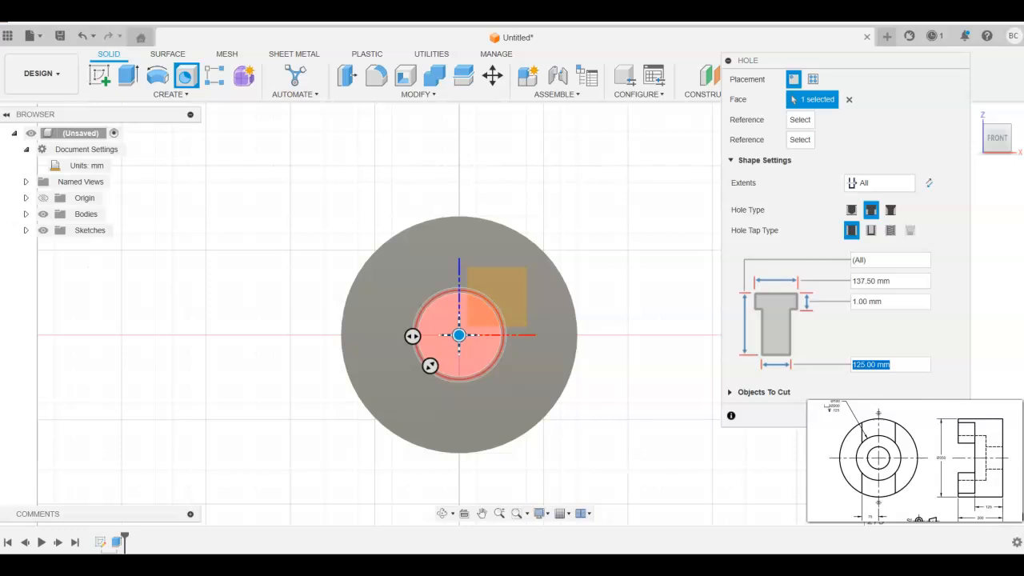
type("100")
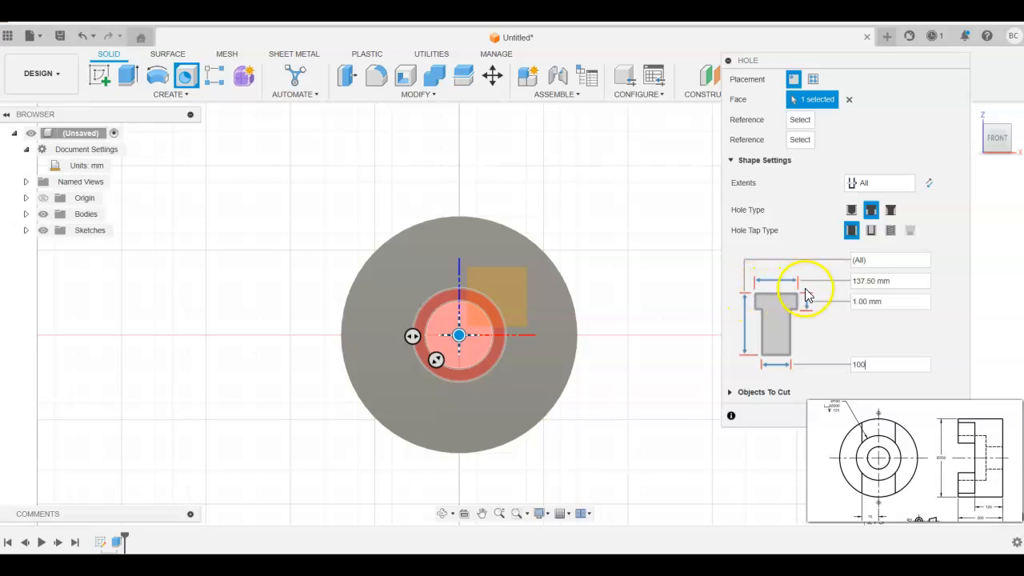
Set the counterbore diameter to 200 mm and its depth to 125 mm, and create the hole.
left_click(871, 282)
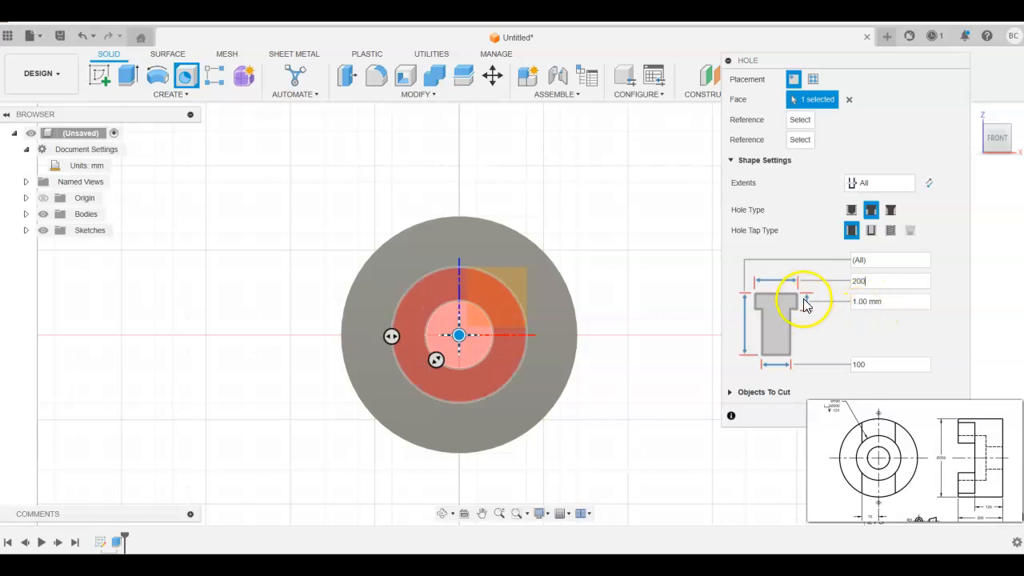
double_click(885, 302)
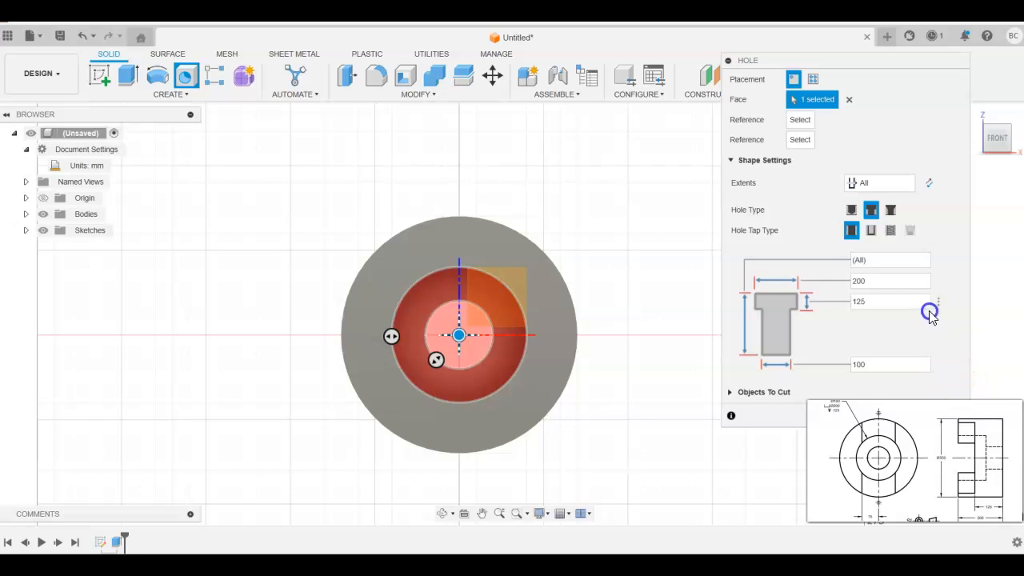
left_click_drag(885, 63, 835, 38)
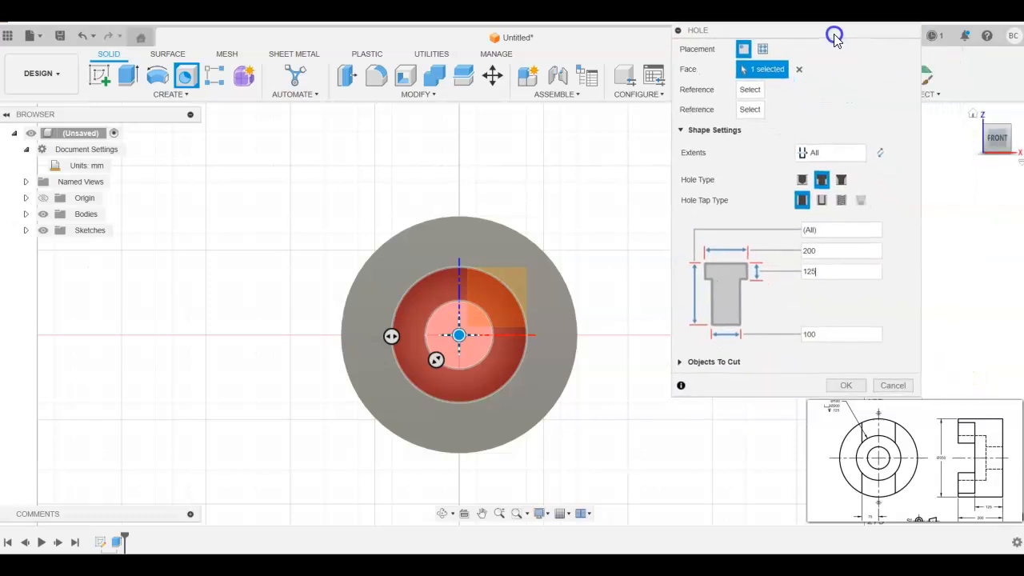
left_click(851, 386)
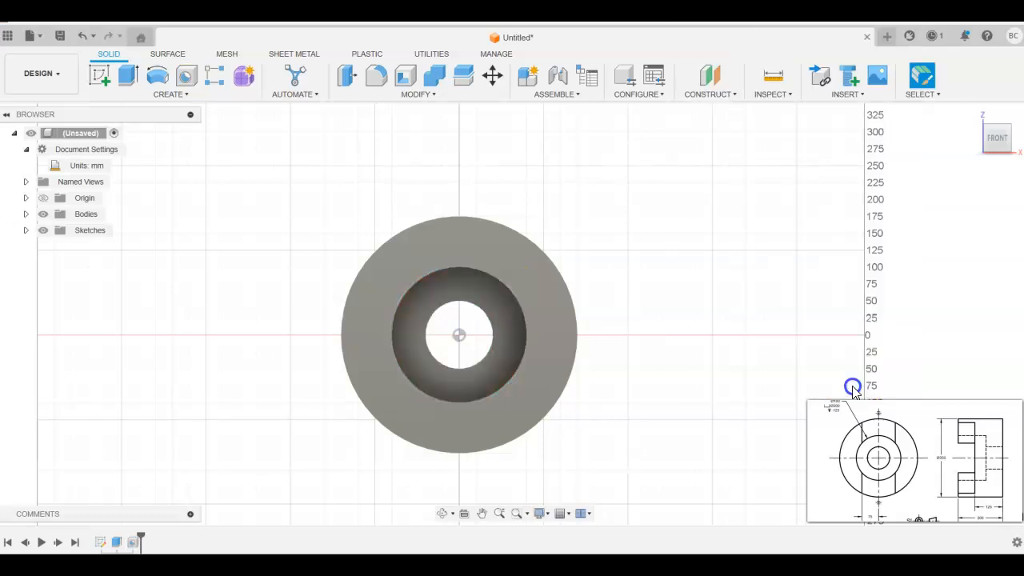
Examine the counterbored hole in the cylinder from the home view and an angled front view.
scroll(947, 199, "up", 2)
scroll(946, 199, "down", 2)
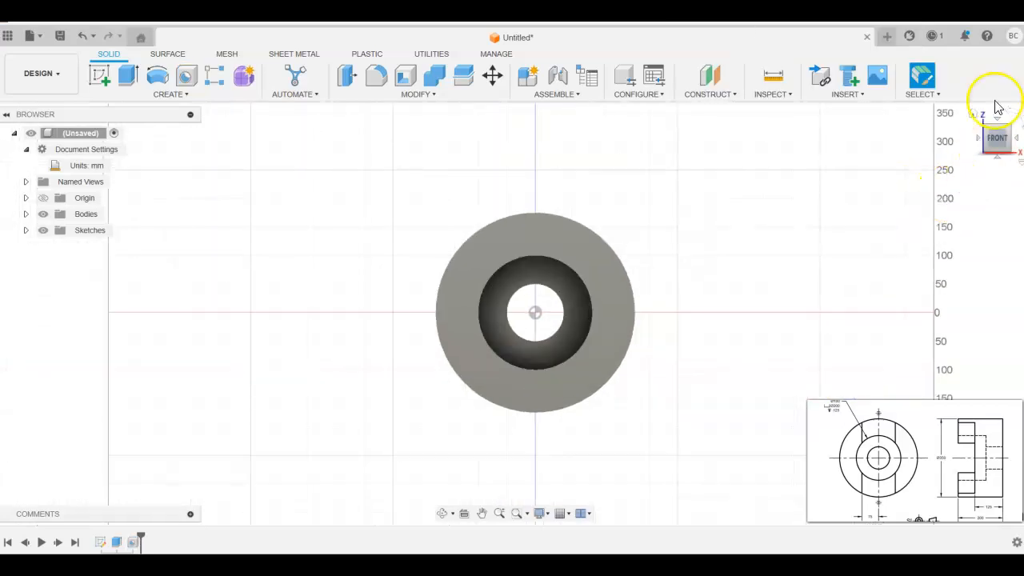
left_click(973, 116)
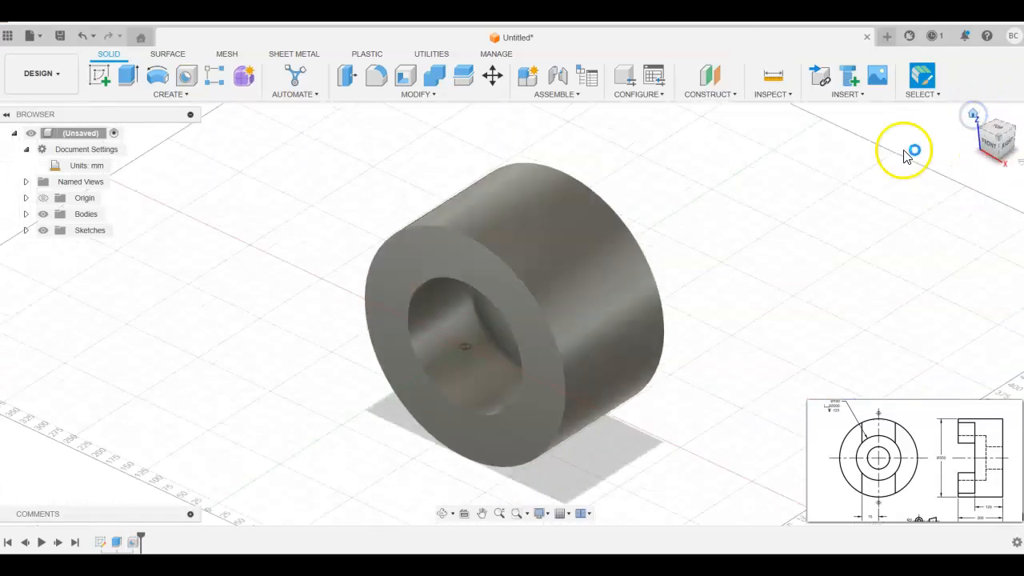
mouse_move(762, 366)
middle_mouse_down("shift")
mouse_move(701, 264)
mouse_move(677, 293)
mouse_move(804, 358)
mouse_move(808, 336)
mouse_move(766, 379)
mouse_move(774, 357)
middle_mouse_up("shift")
left_click_drag(761, 358, 759, 357)
key("Escape")
left_click(289, 309)
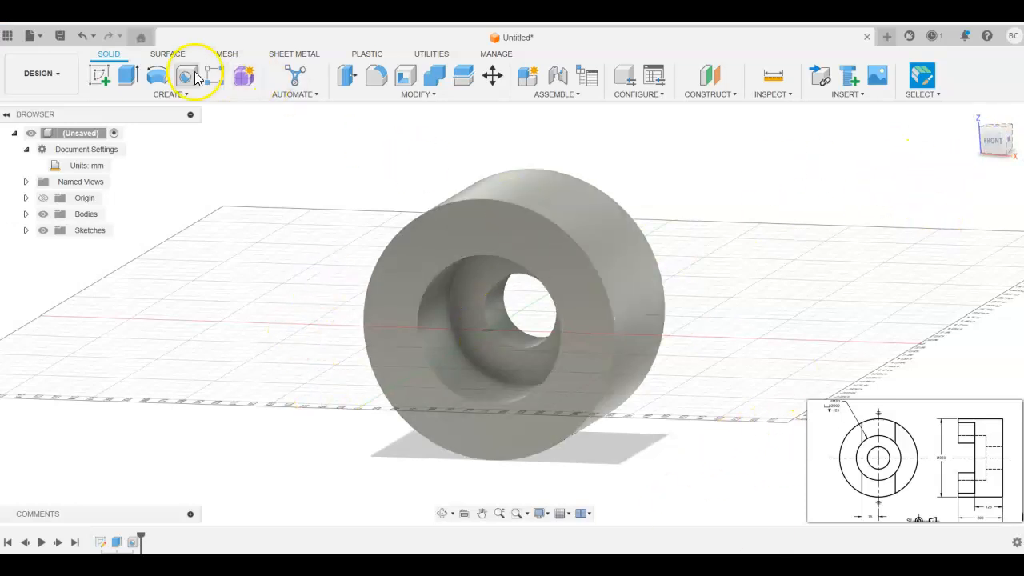
Start a sketch on the cylinder's front face and draw a vertical edge-to-edge line about 114 mm left of the origin.
left_click(98, 75)
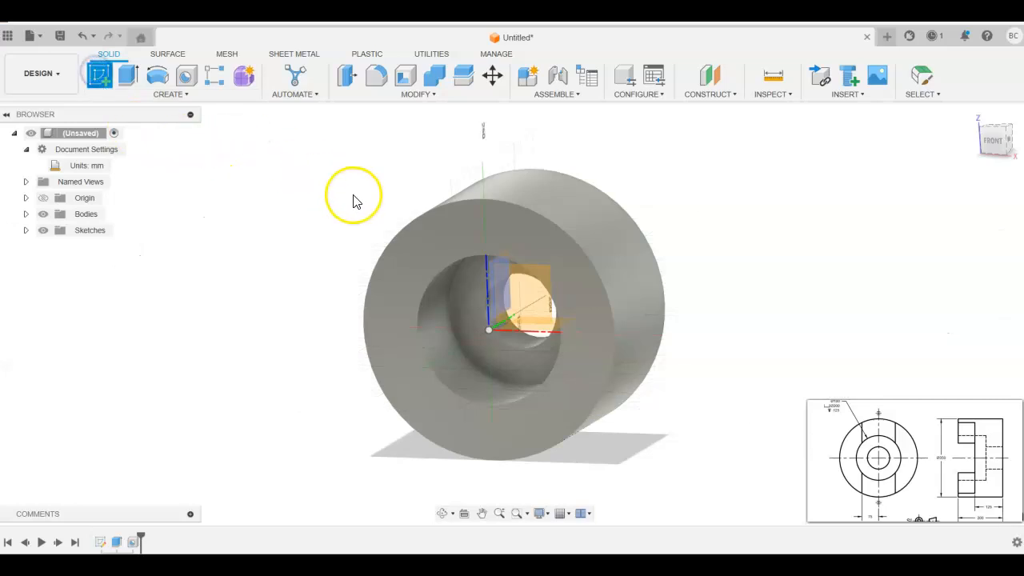
left_click(388, 305)
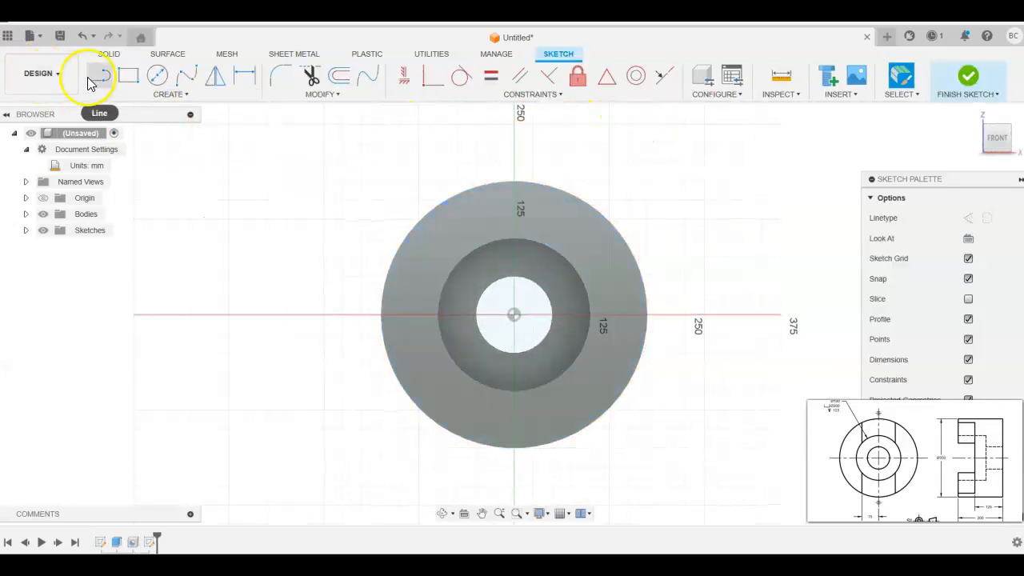
left_click(101, 80)
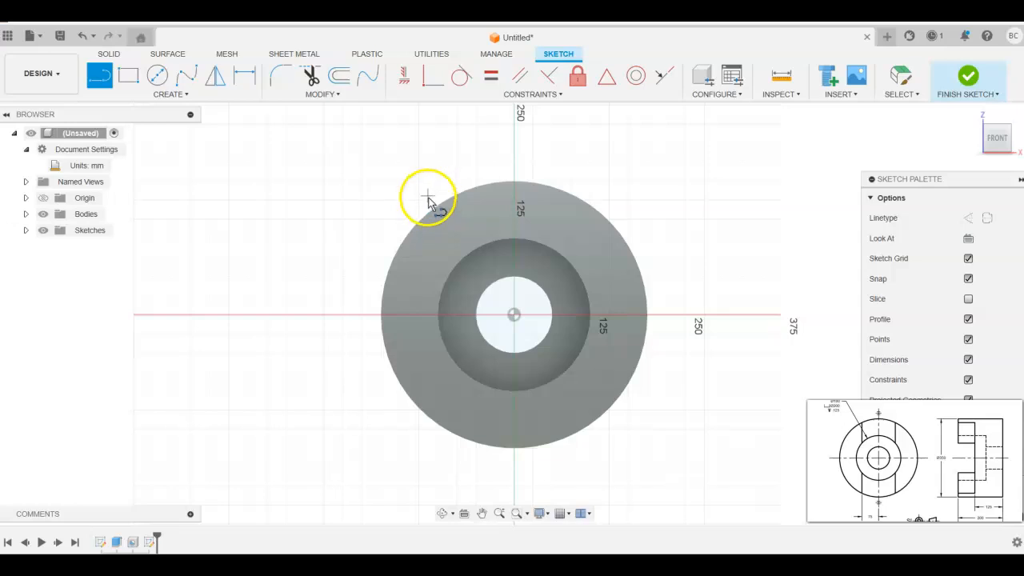
scroll(431, 208, "up", 5)
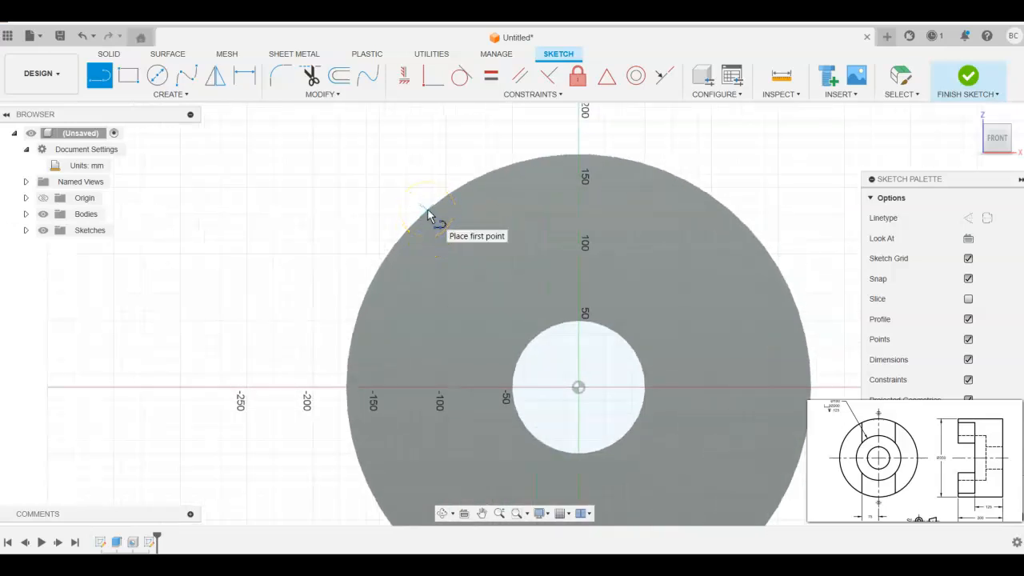
left_click(427, 211)
middle_click_drag(418, 310, 411, 162)
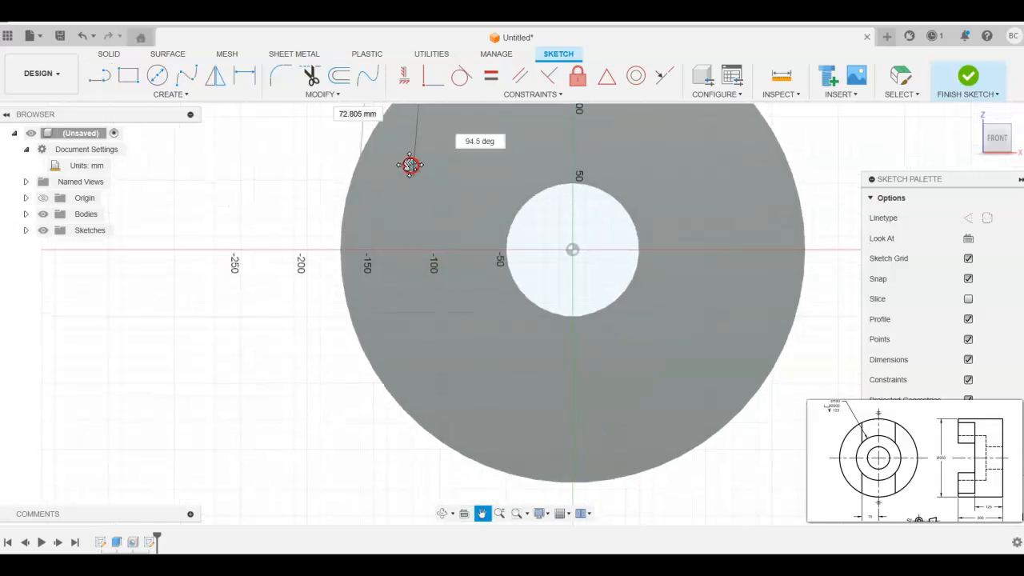
left_click(423, 431)
scroll(890, 392, "down", 2)
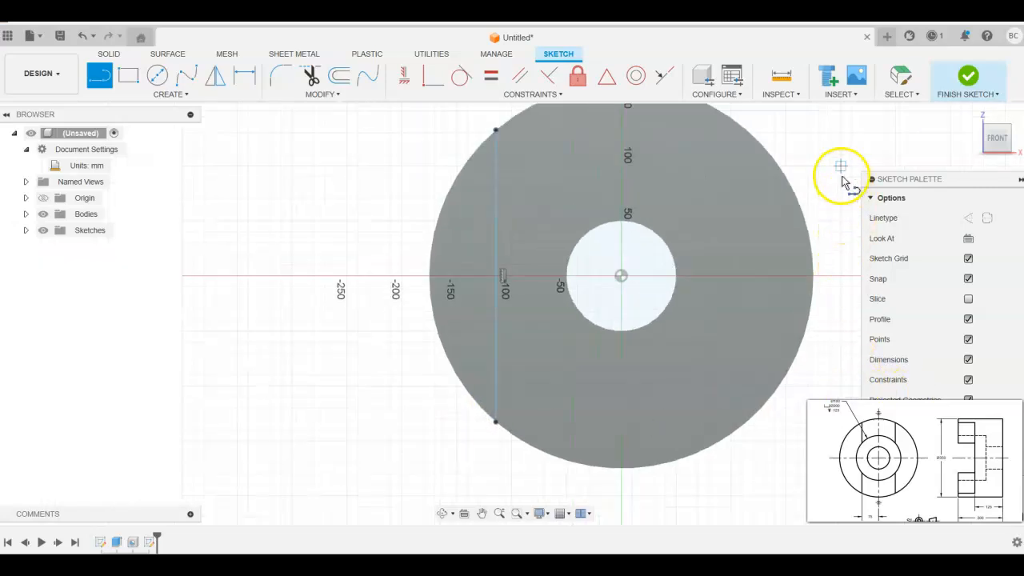
middle_click_drag(840, 165, 740, 184)
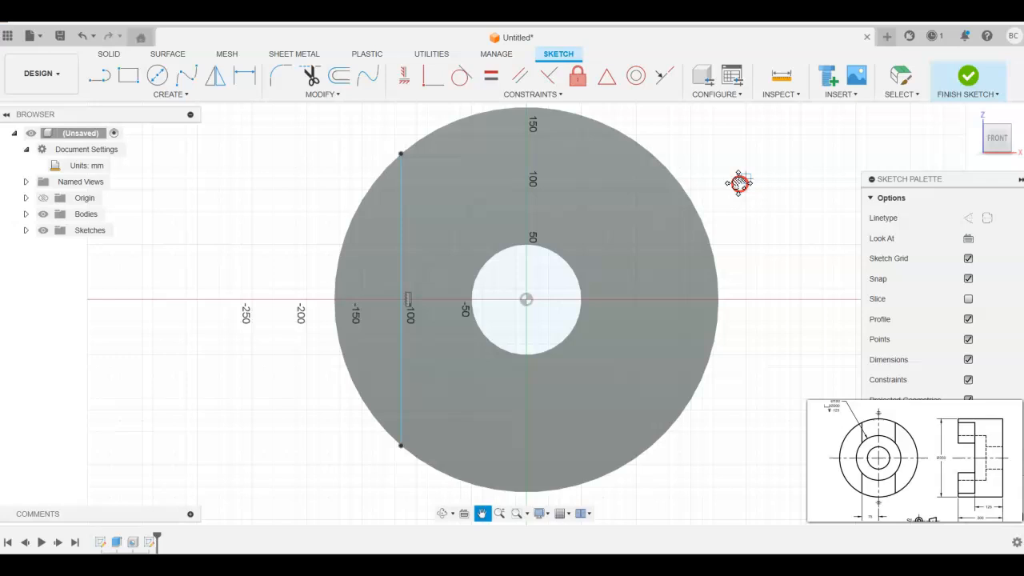
Dimension the vertical line's horizontal distance from the origin to 75 mm.
left_click(245, 75)
left_click(399, 226)
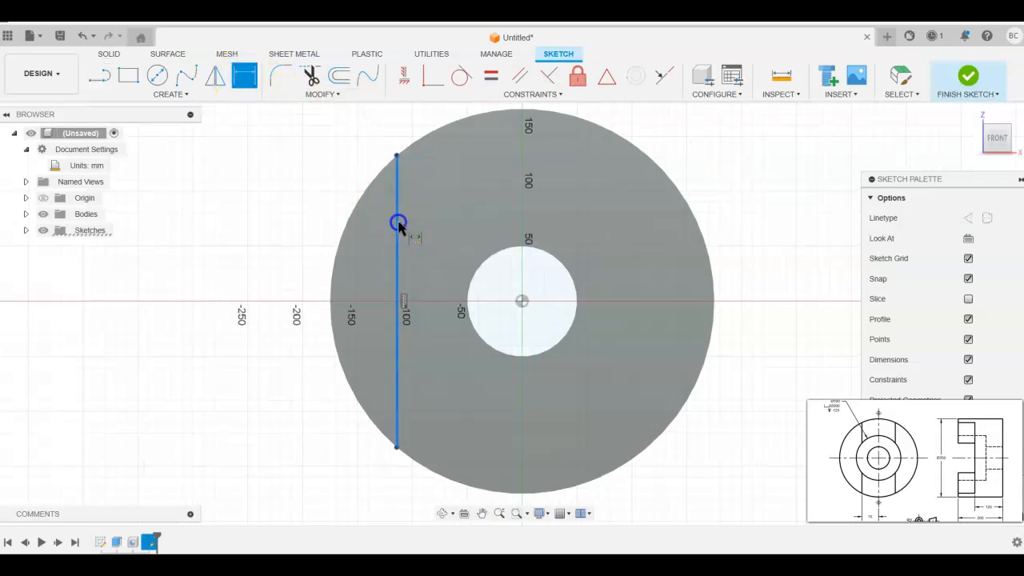
left_click(522, 302)
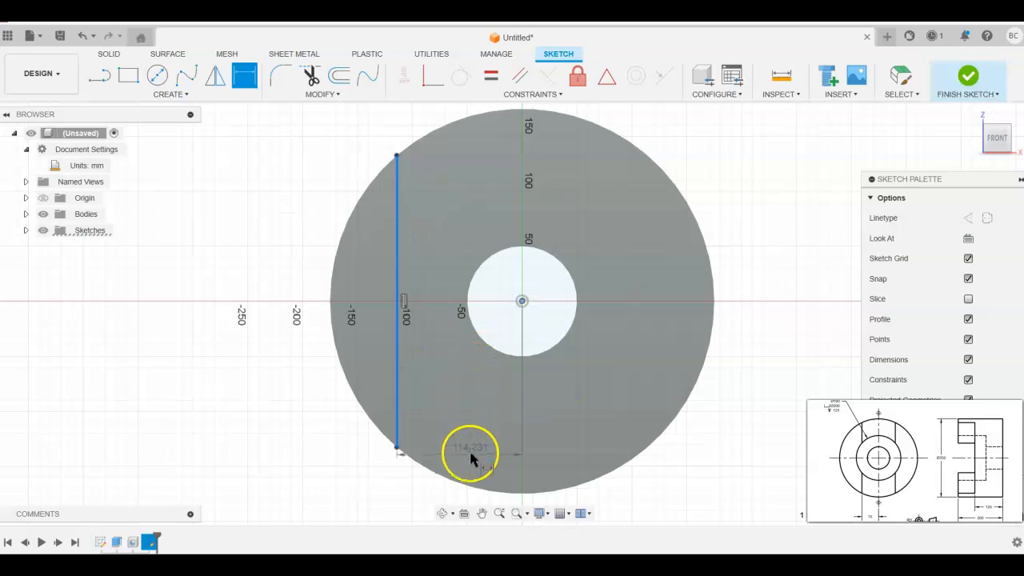
scroll(463, 492, "down", 3)
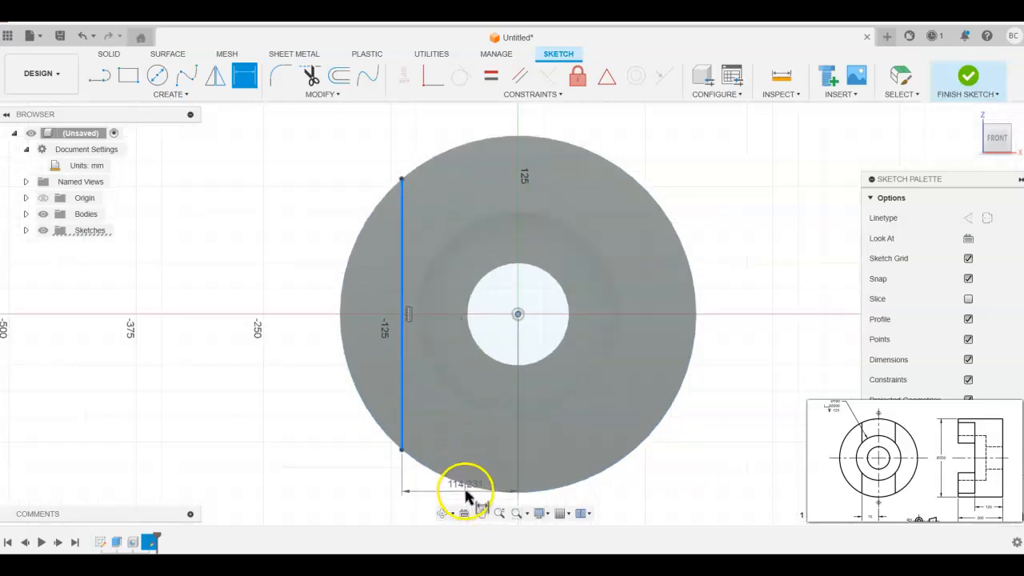
left_click(437, 423)
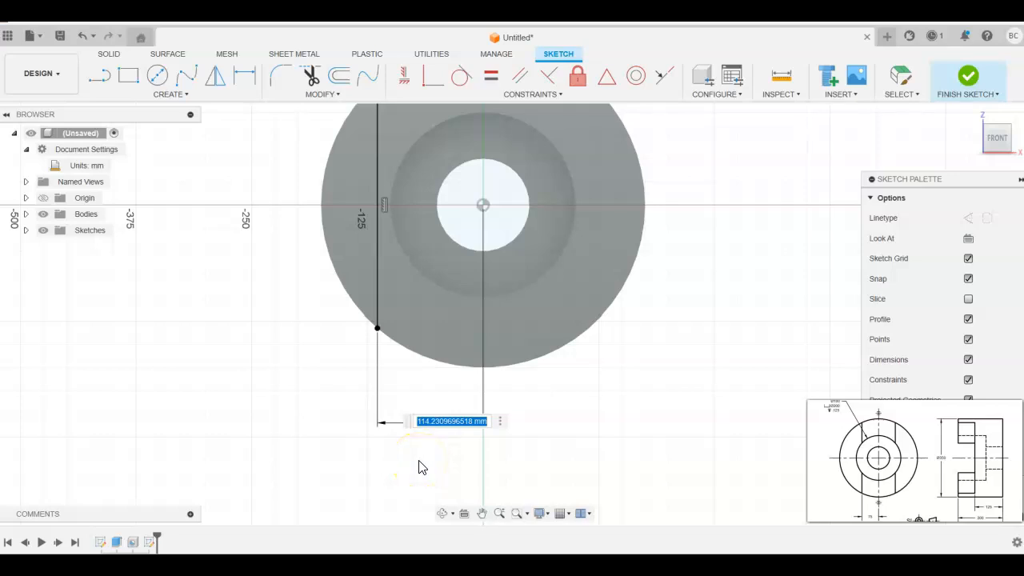
key("Return")
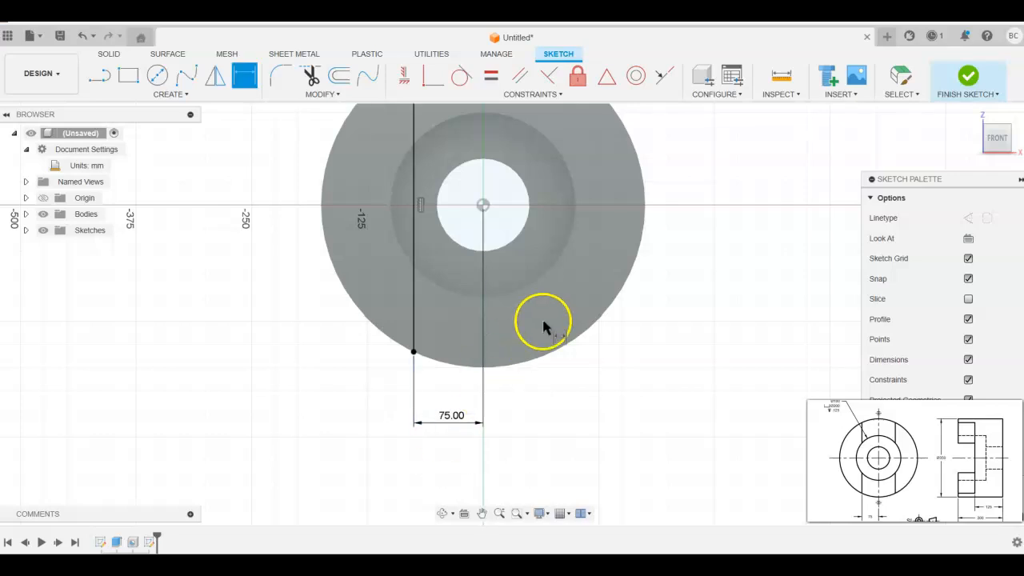
Mirror the vertical line to the other side of the hole about the YZ origin plane, and finish the sketch.
scroll(690, 307, "down", 4)
middle_click_drag(711, 224, 665, 244)
key("d")
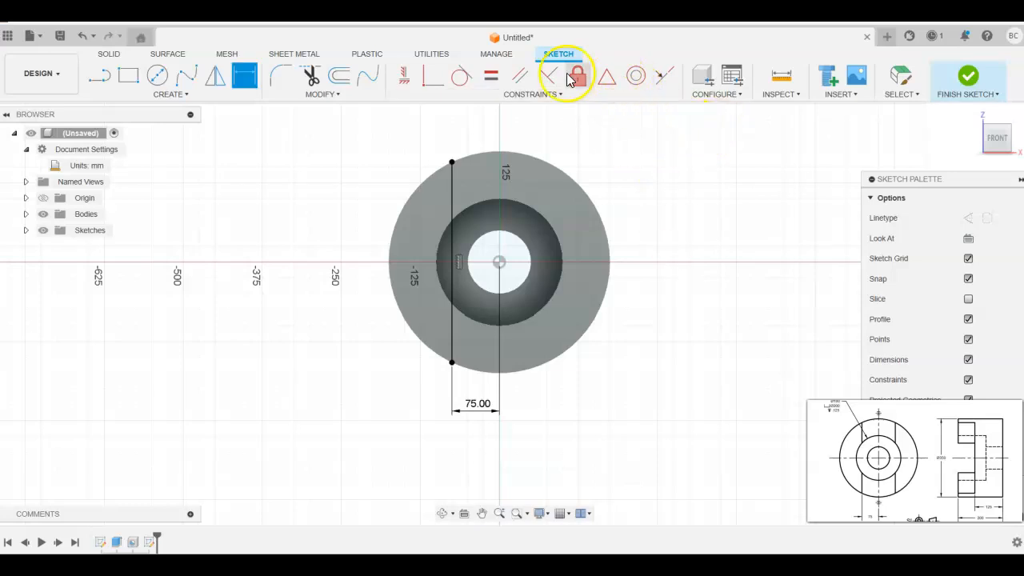
left_click(213, 77)
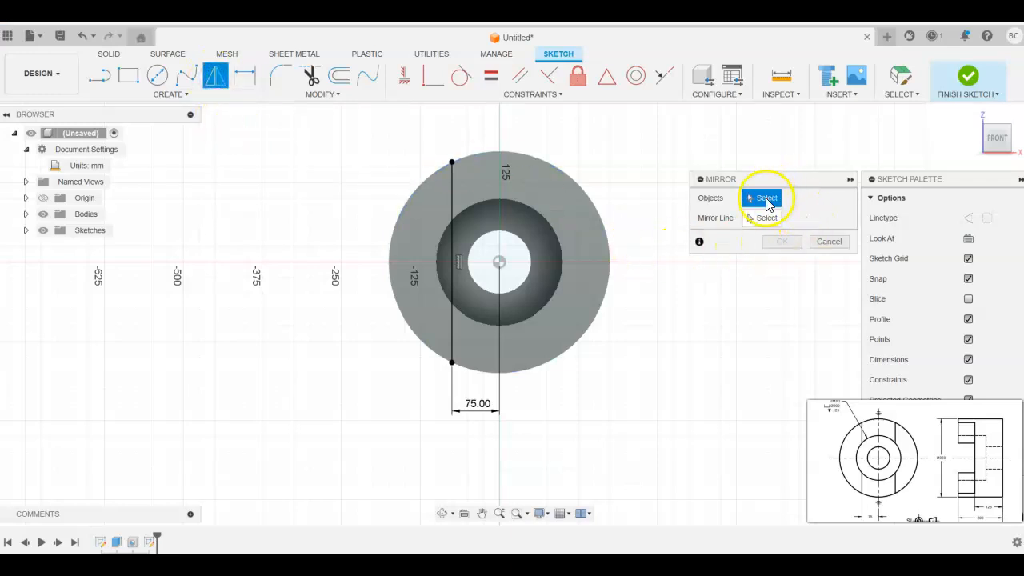
left_click(453, 195)
left_click(767, 220)
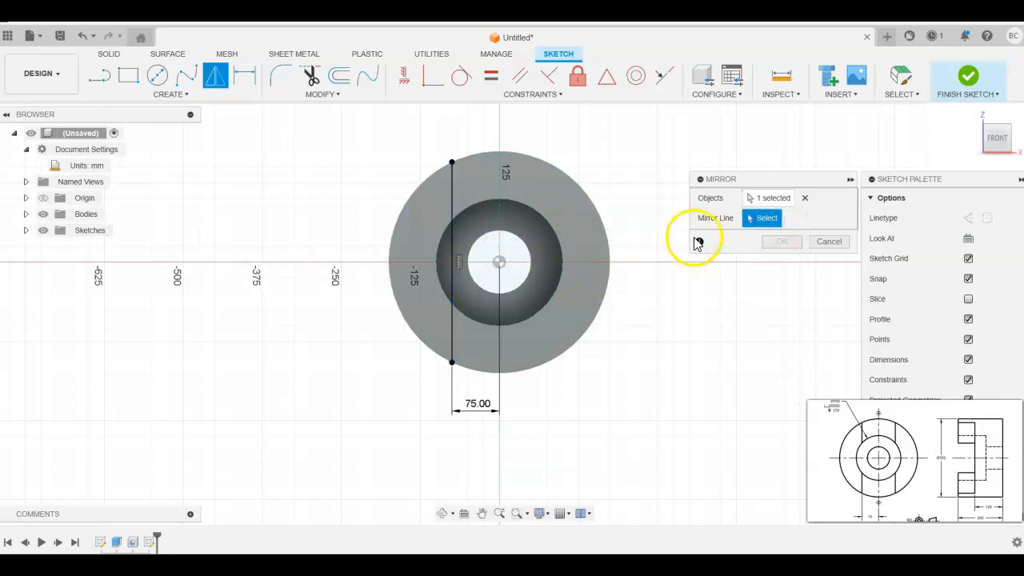
middle_click_drag(651, 348, 616, 352, "shift")
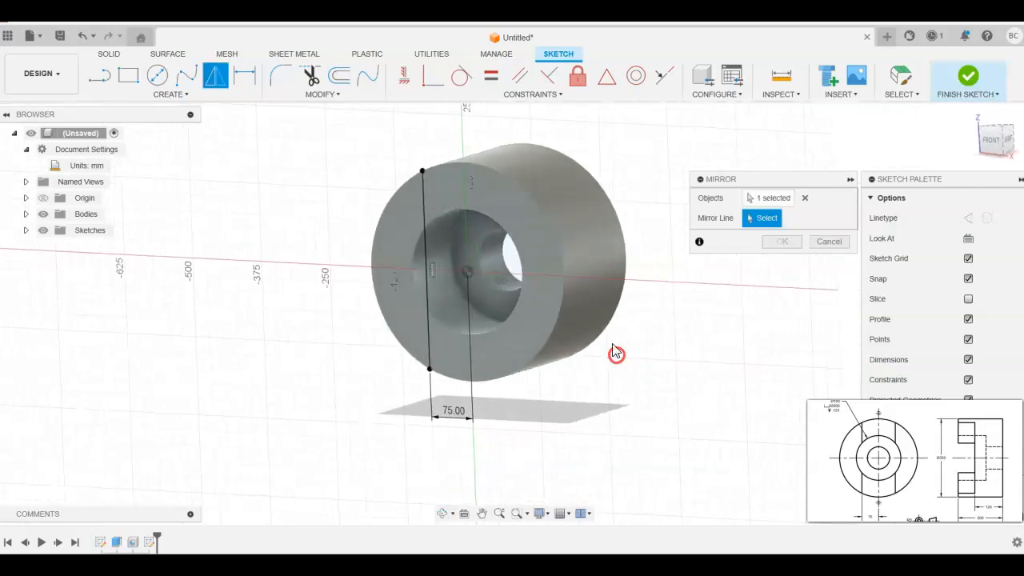
left_click(26, 197)
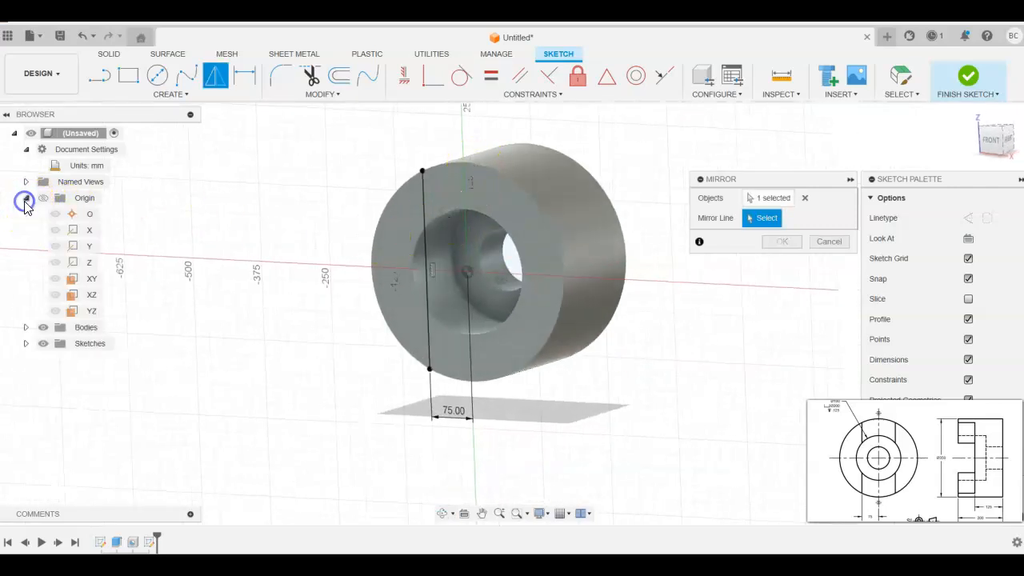
left_click(91, 314)
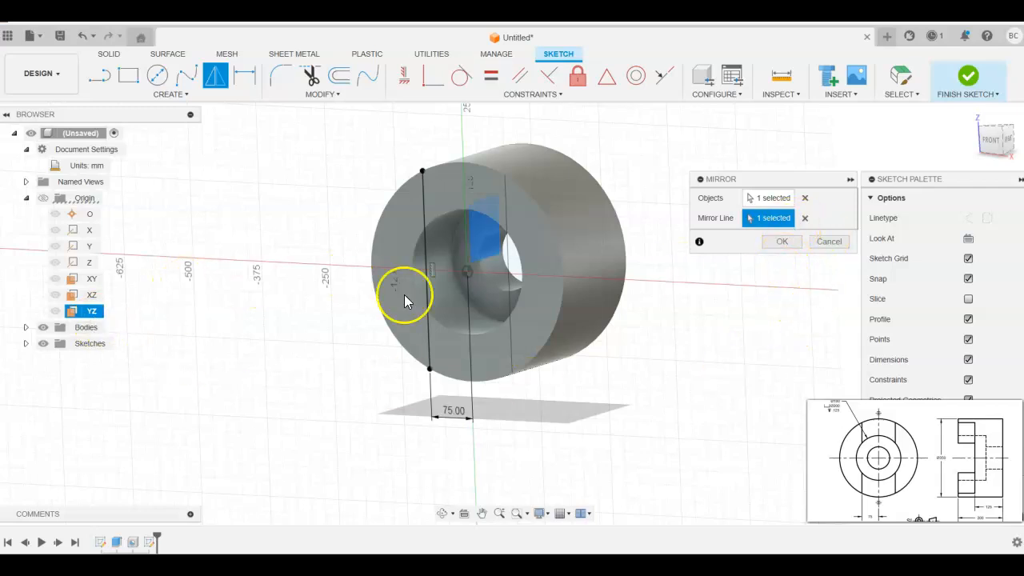
left_click(780, 242)
mouse_move(693, 338)
middle_mouse_down("shift")
mouse_move(711, 311)
mouse_move(727, 323)
mouse_move(715, 317)
middle_mouse_up("shift")
left_click(968, 75)
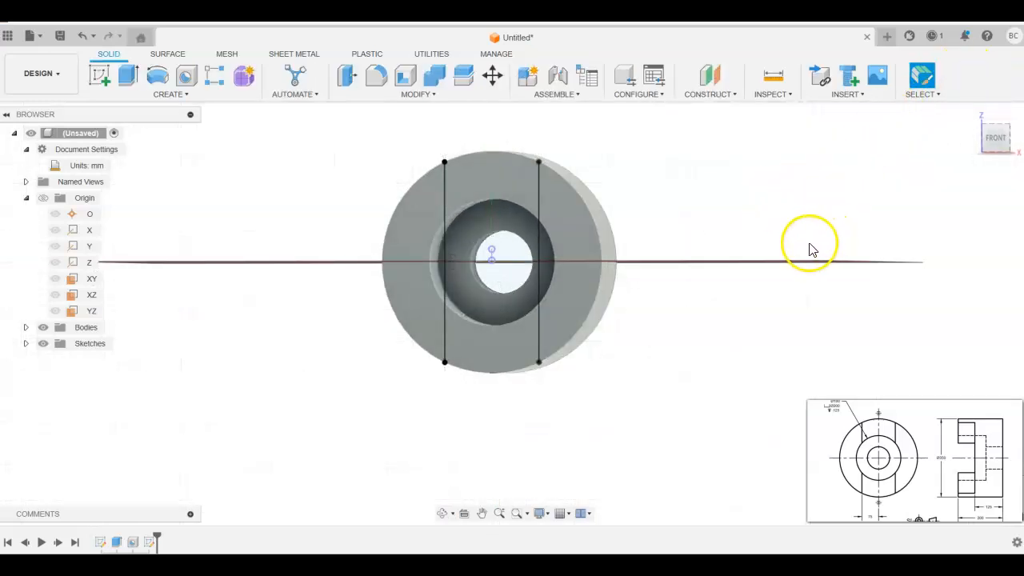
Cut the two outer side profiles of the front face into the body with an Extrude distance of -75 mm.
middle_click_drag(844, 219, 825, 220, "shift")
left_click(131, 80)
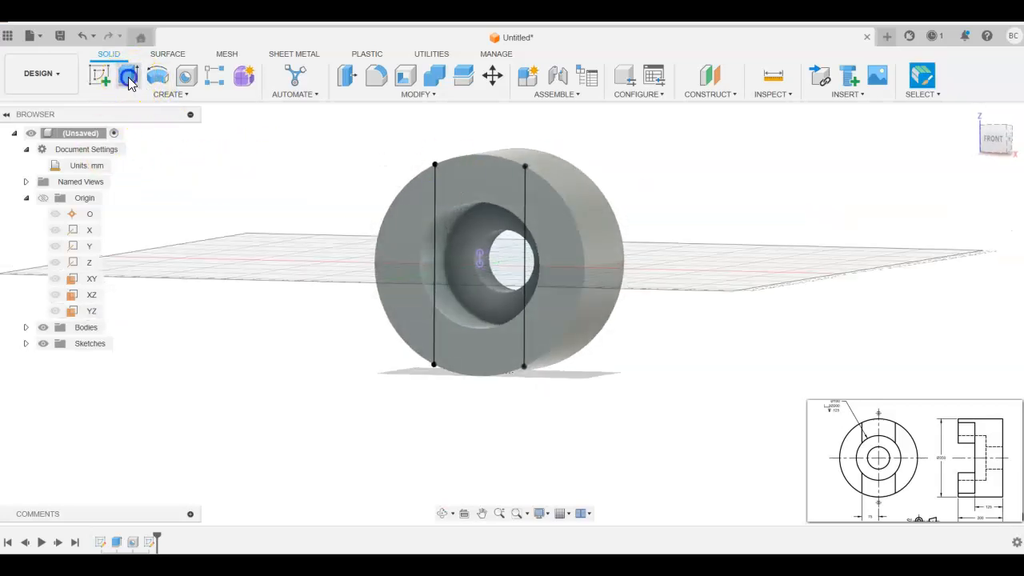
left_click(403, 209)
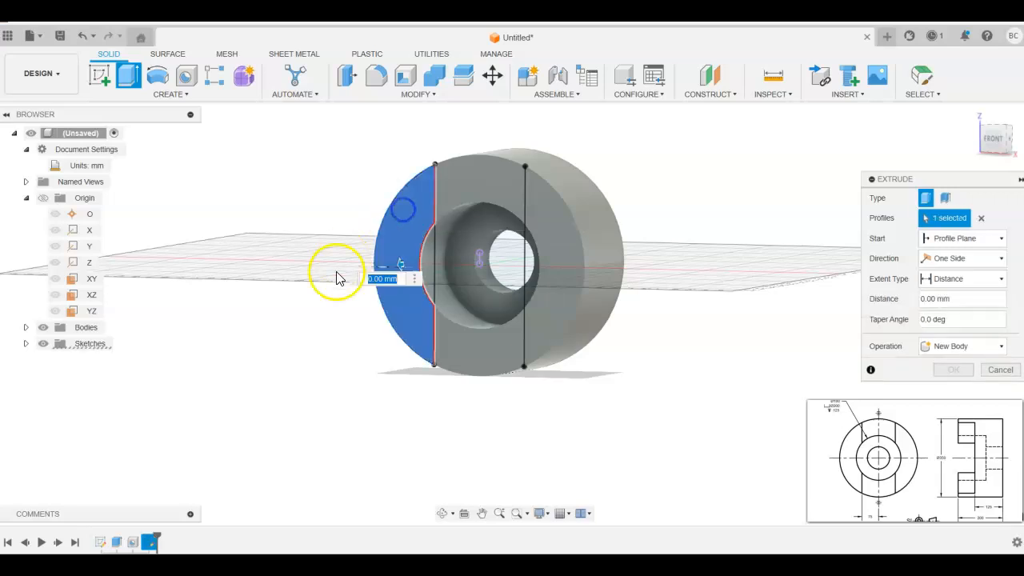
left_click(559, 232)
middle_click_drag(750, 206, 681, 237, "shift")
left_click_drag(467, 318, 512, 302)
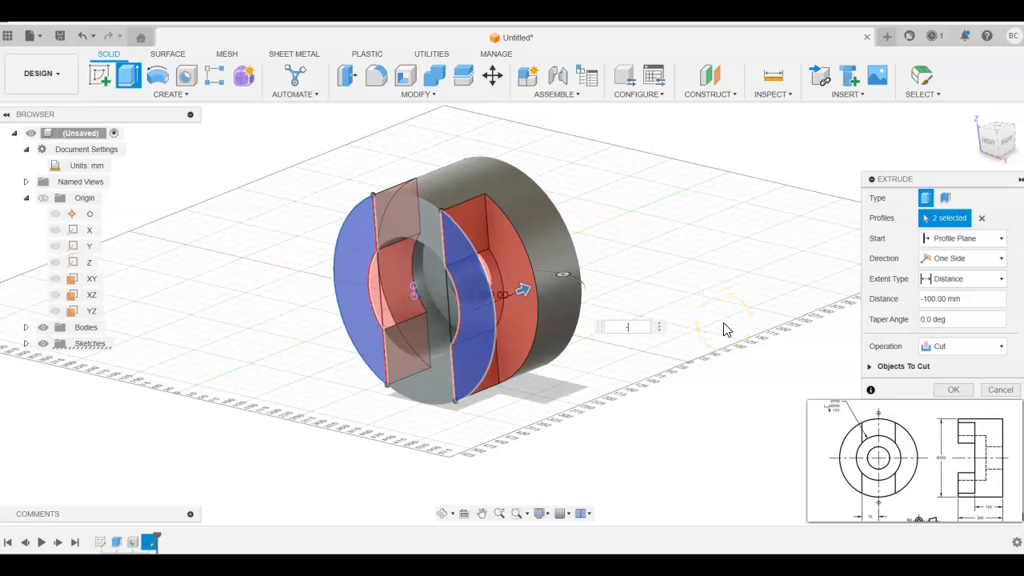
type("-0.7")
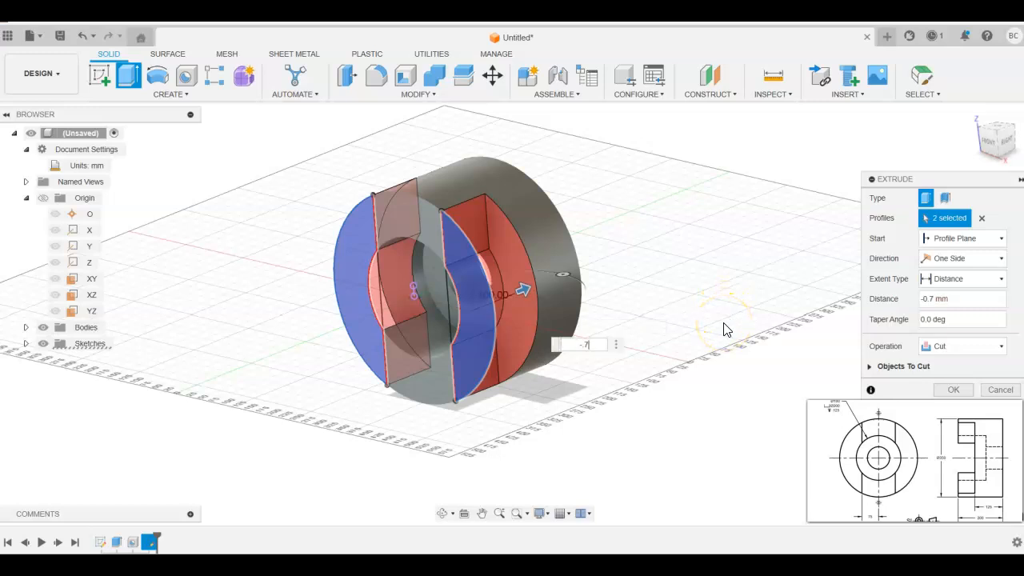
key("BackSpace")
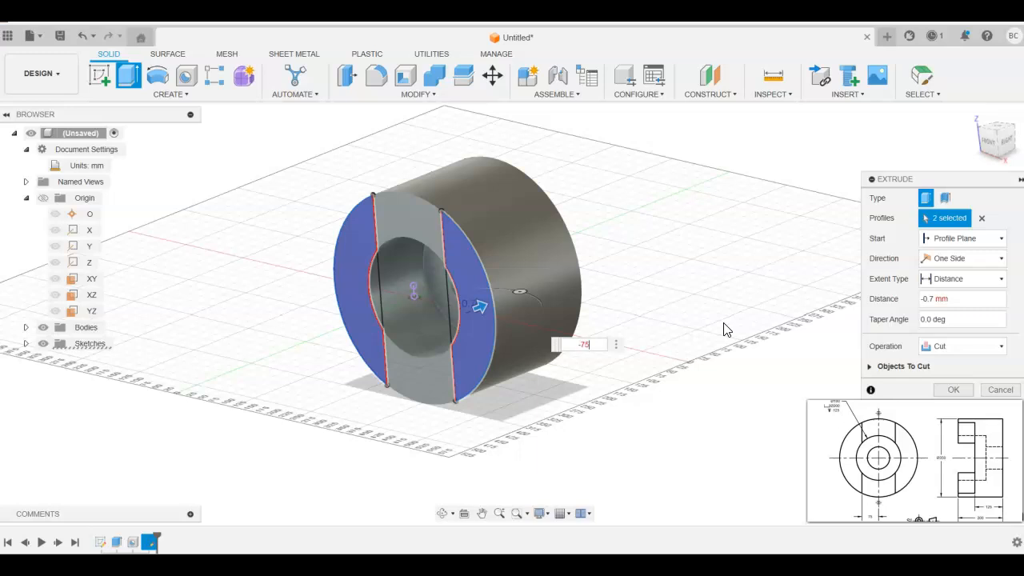
key("Return")
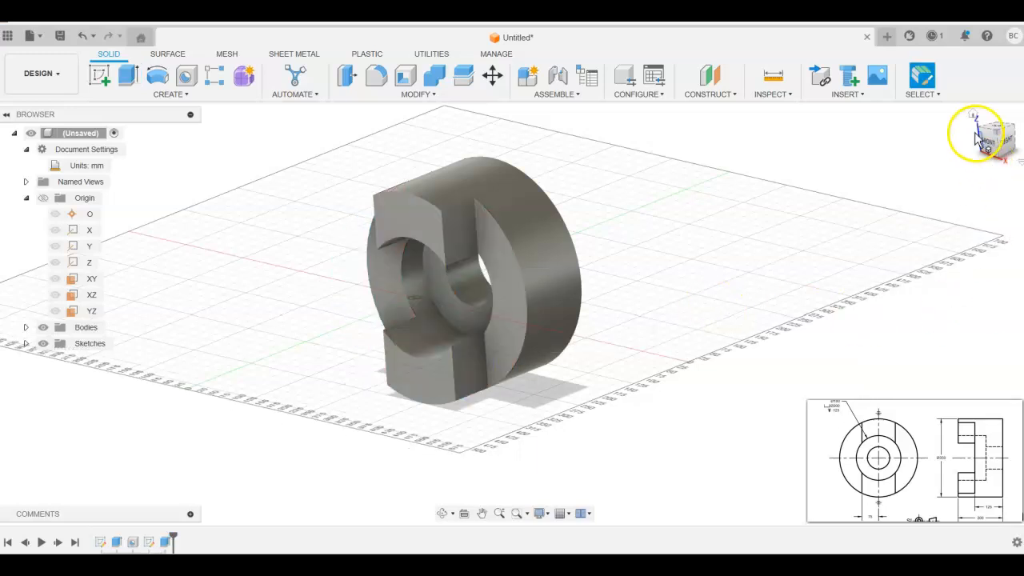
Compare the finished part with the reference drawing in the home, front and right views.
left_click(999, 119)
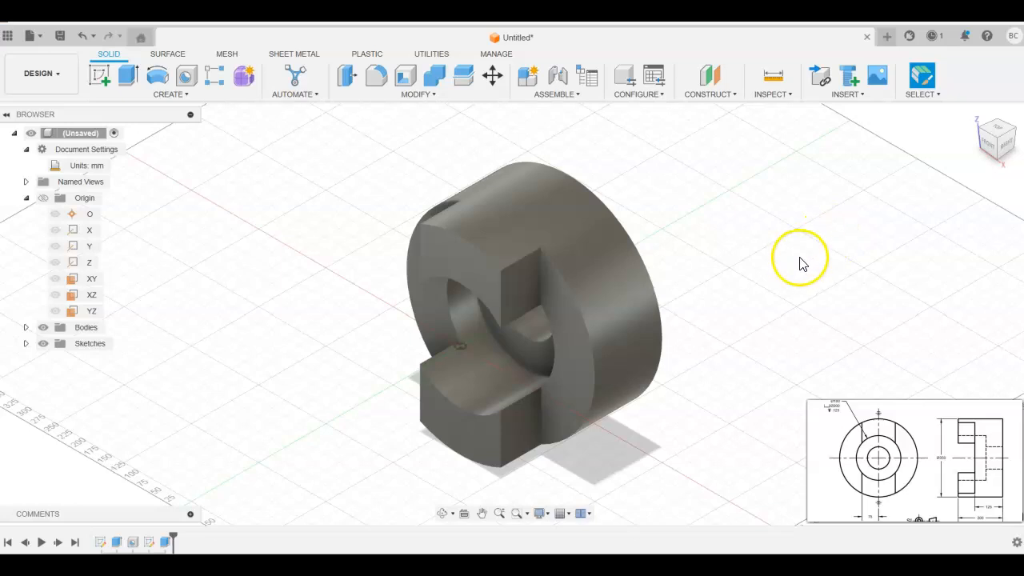
middle_click_drag(801, 263, 766, 252)
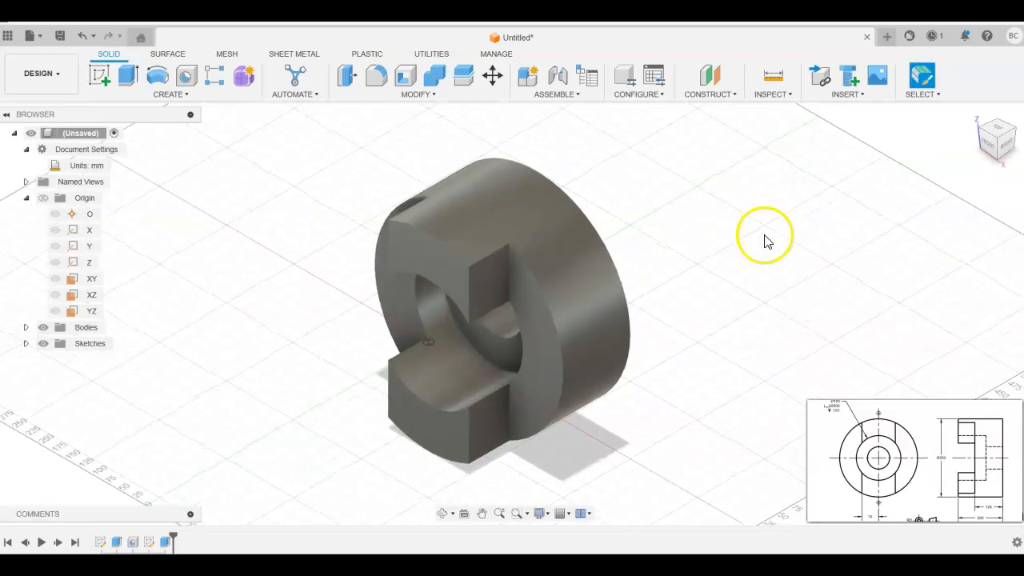
left_click(983, 147)
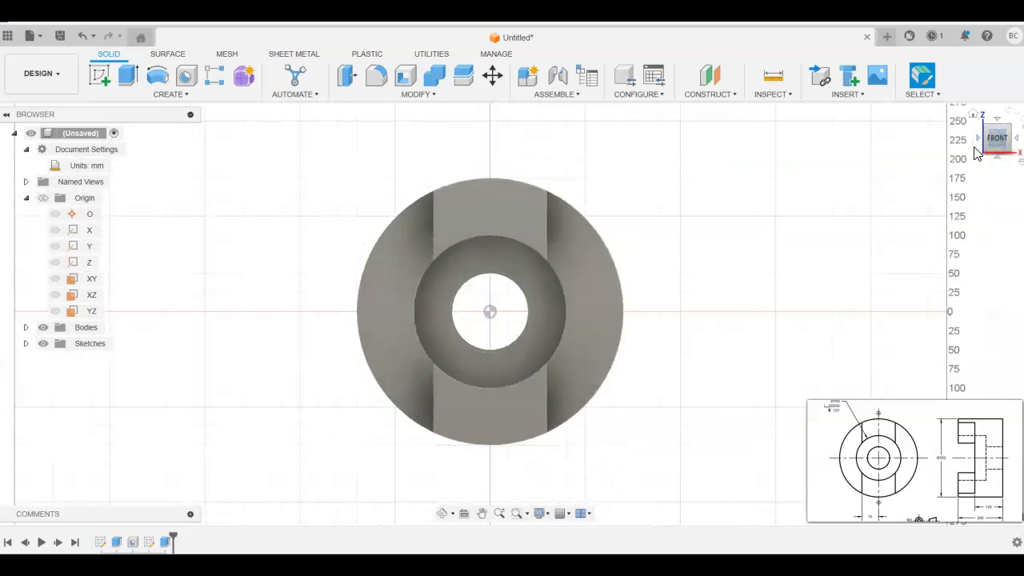
left_click(1017, 143)
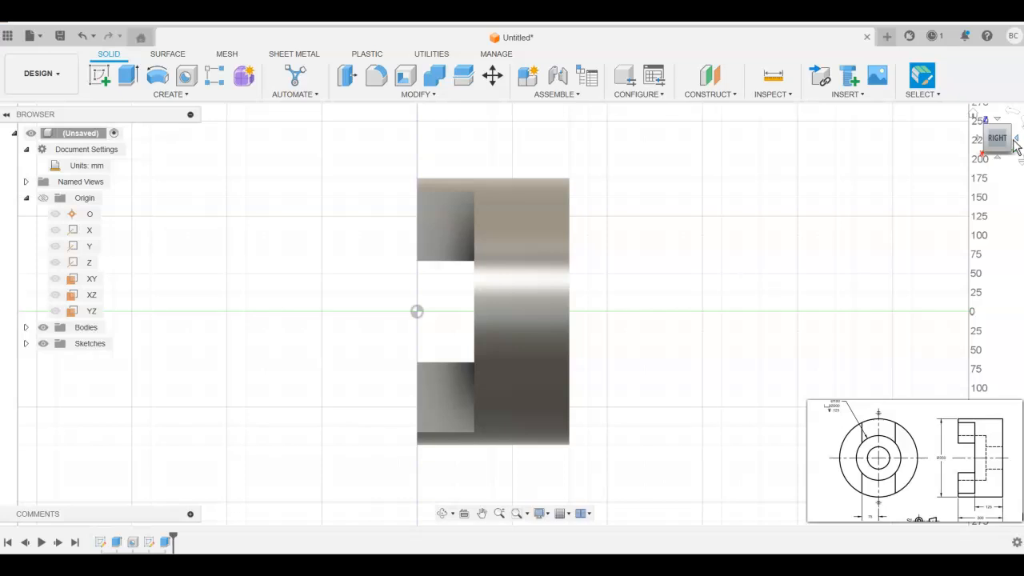
left_click(973, 120)
middle_click_drag(835, 247, 757, 242)
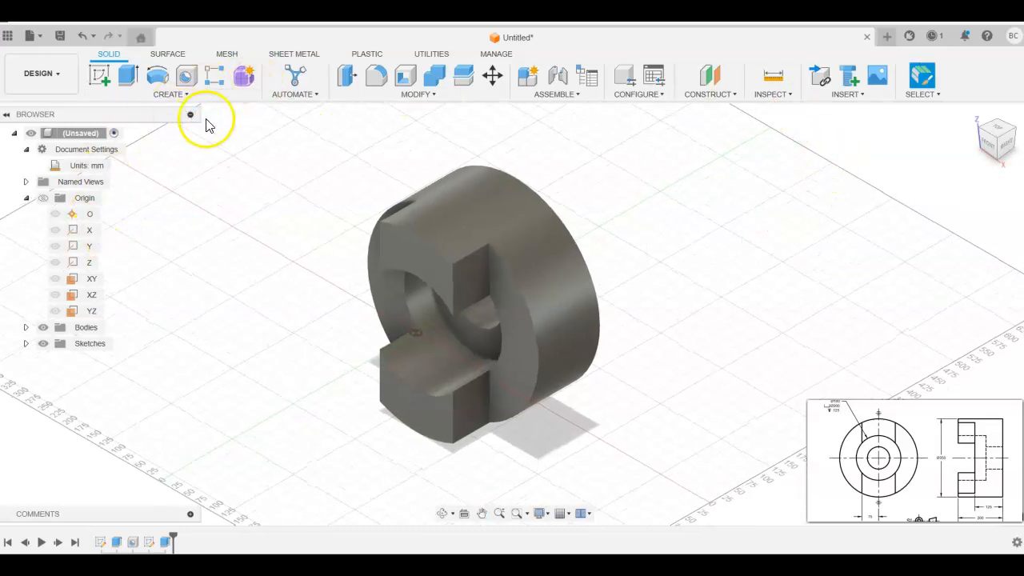
Save the design as P3-13-FLast in the Chapter 3 Problems location.
left_click(60, 77)
mouse_move(49, 254)
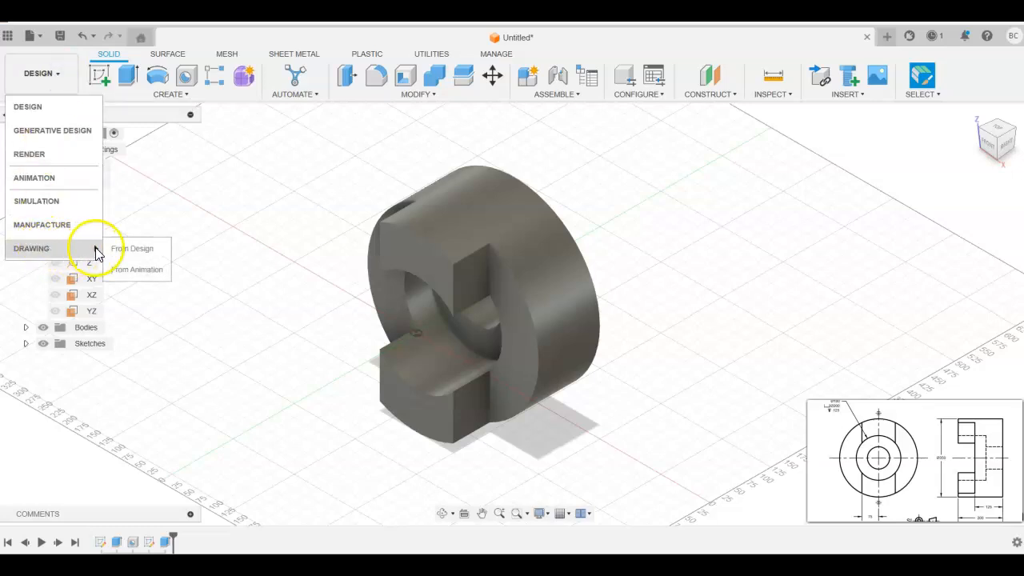
key("ctrl+s")
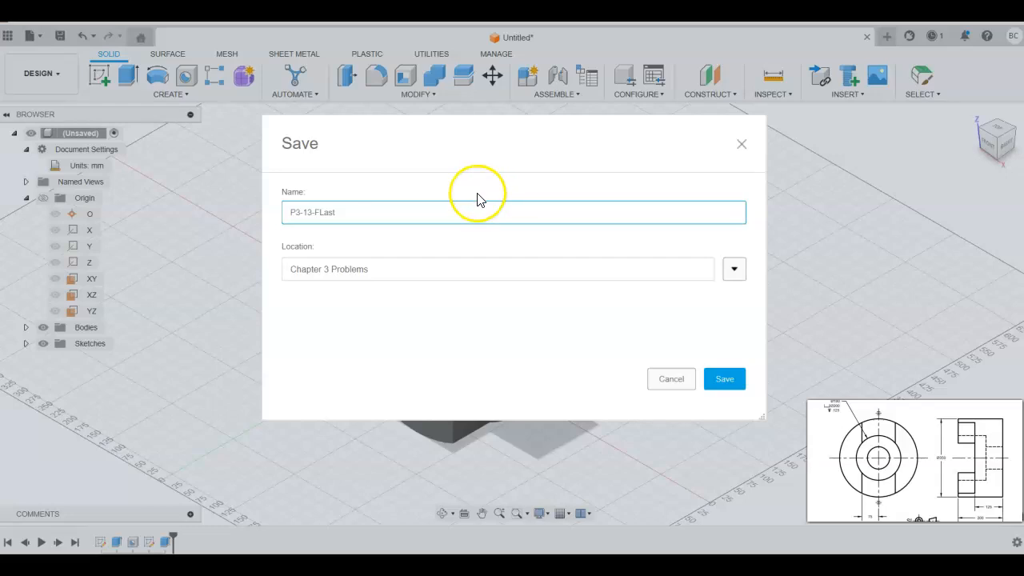
left_click(723, 381)
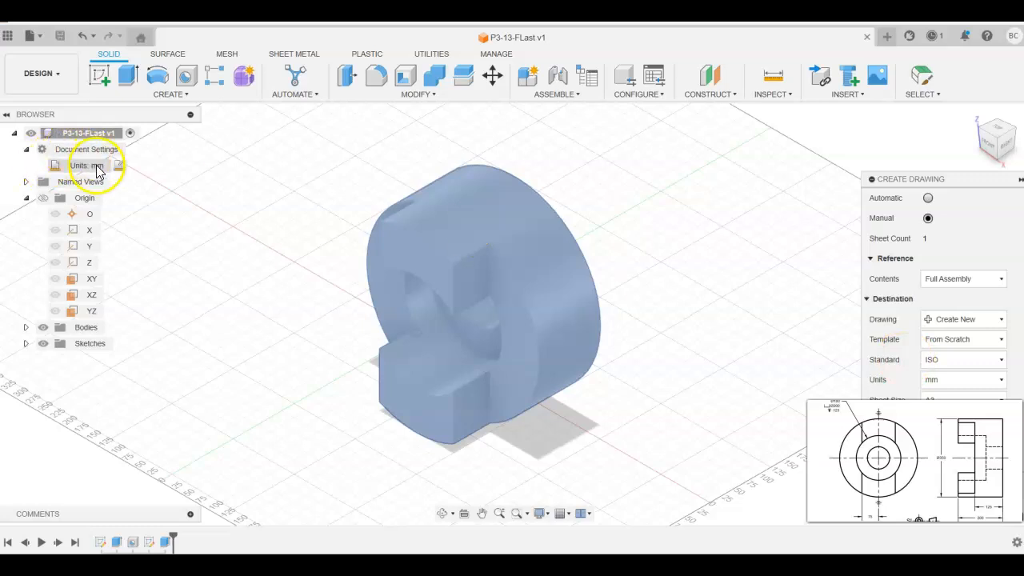
Create a new drawing from the full assembly with the ASME standard, mm units and sheet size A.
left_click(1002, 362)
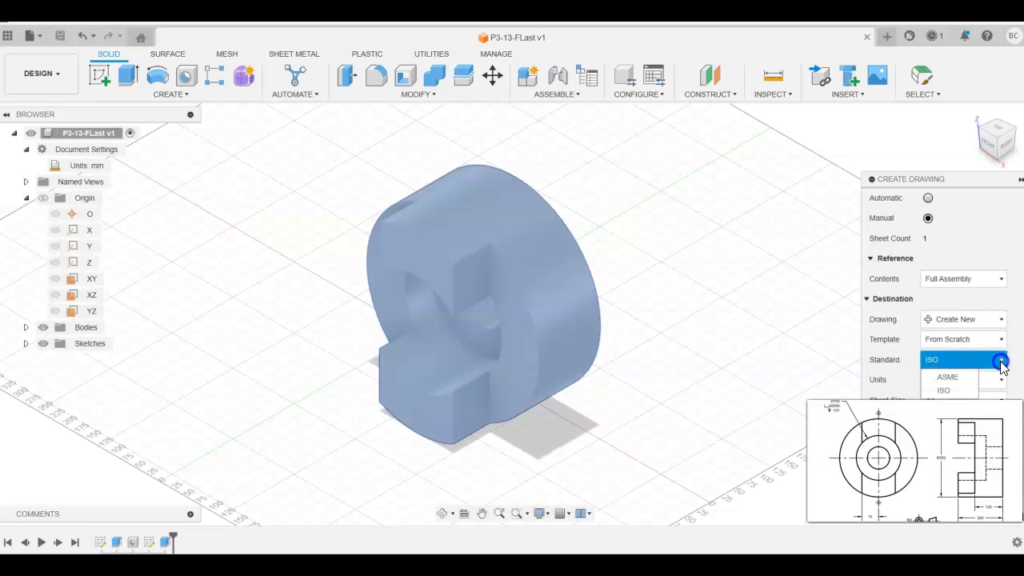
left_click(952, 377)
left_click_drag(967, 187, 952, 98)
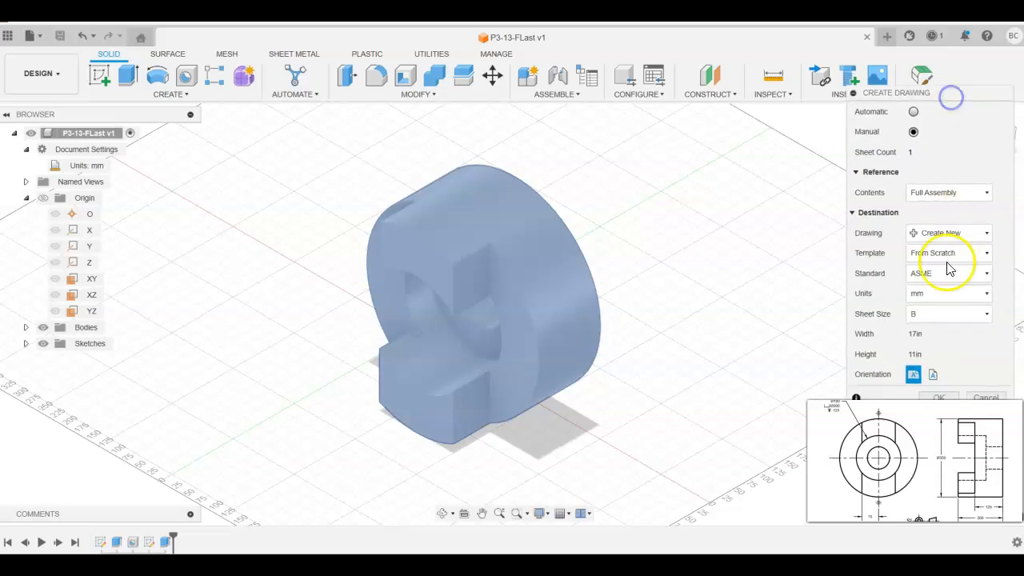
left_click(985, 319)
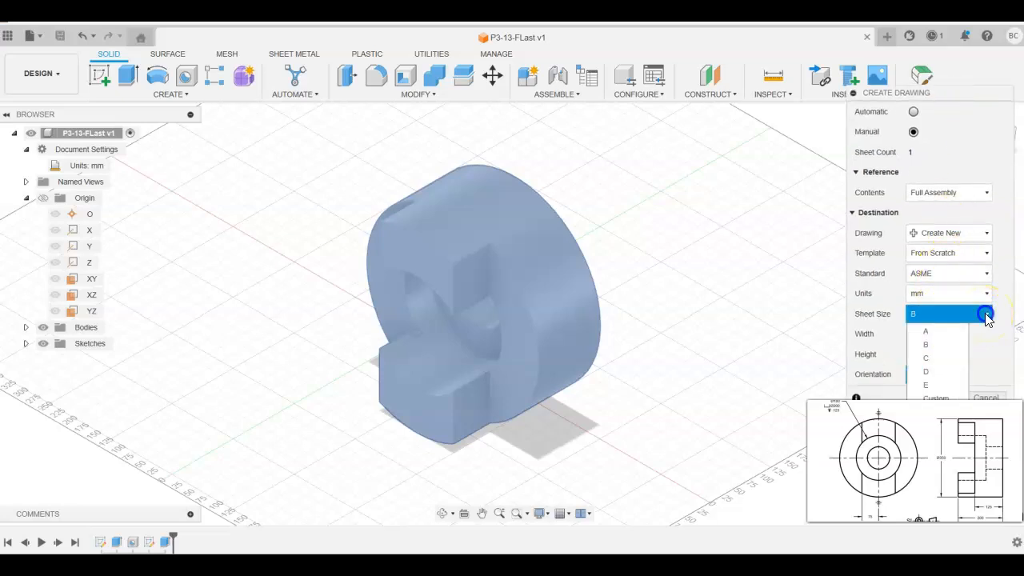
left_click(959, 336)
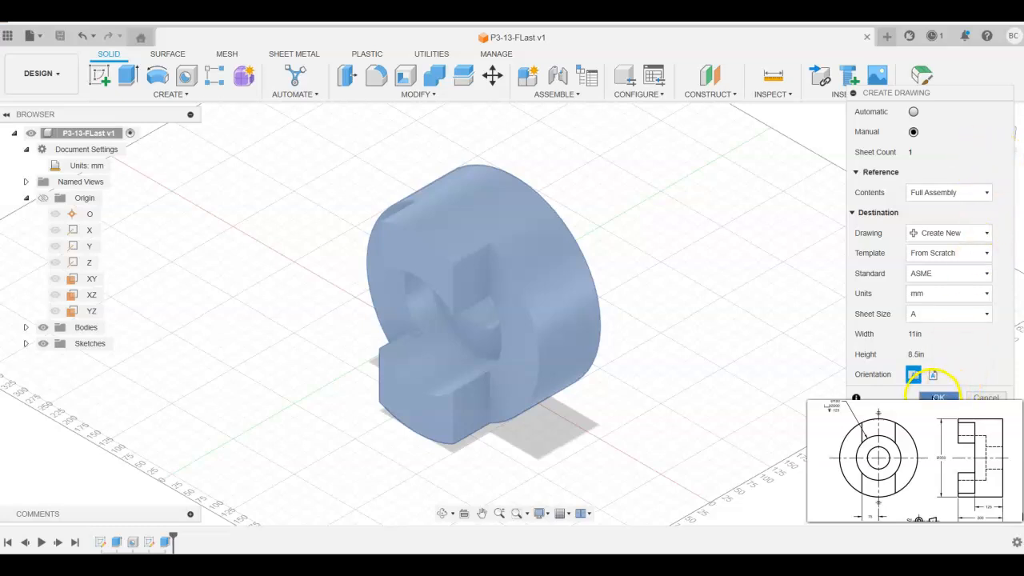
left_click(939, 397)
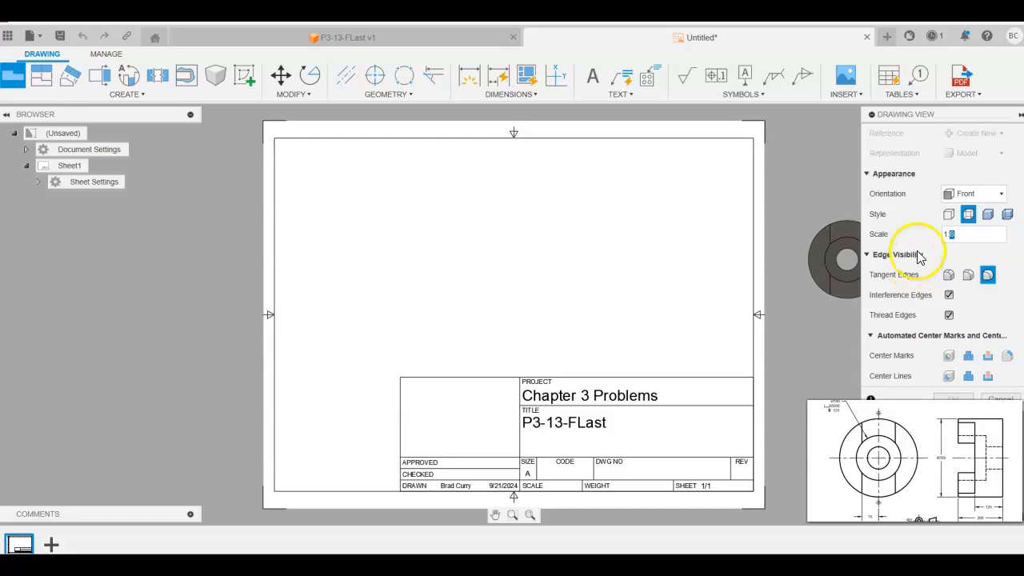
Place the front base view at 1:4 scale in the sheet's upper-left area.
type("4")
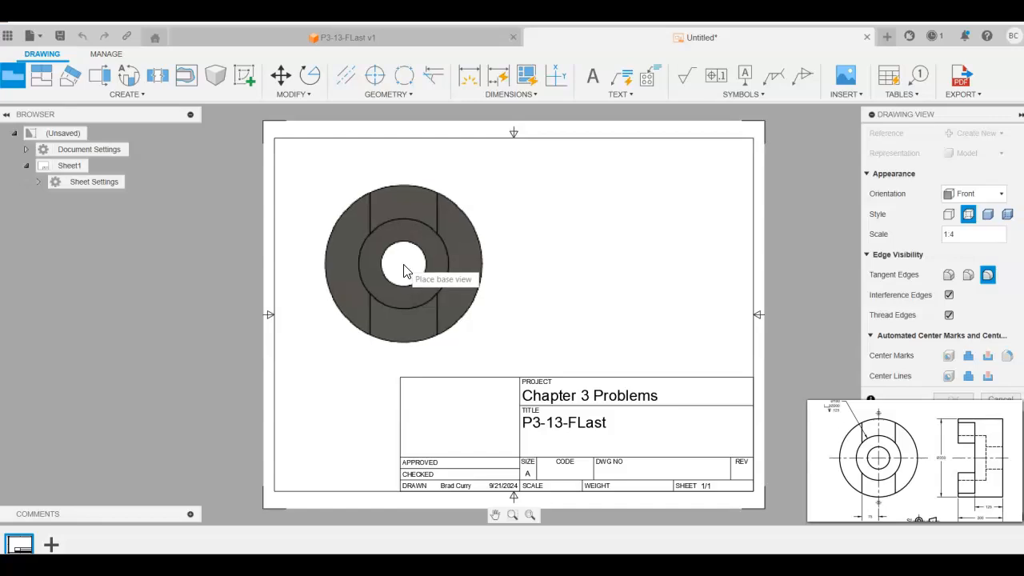
left_click(402, 269)
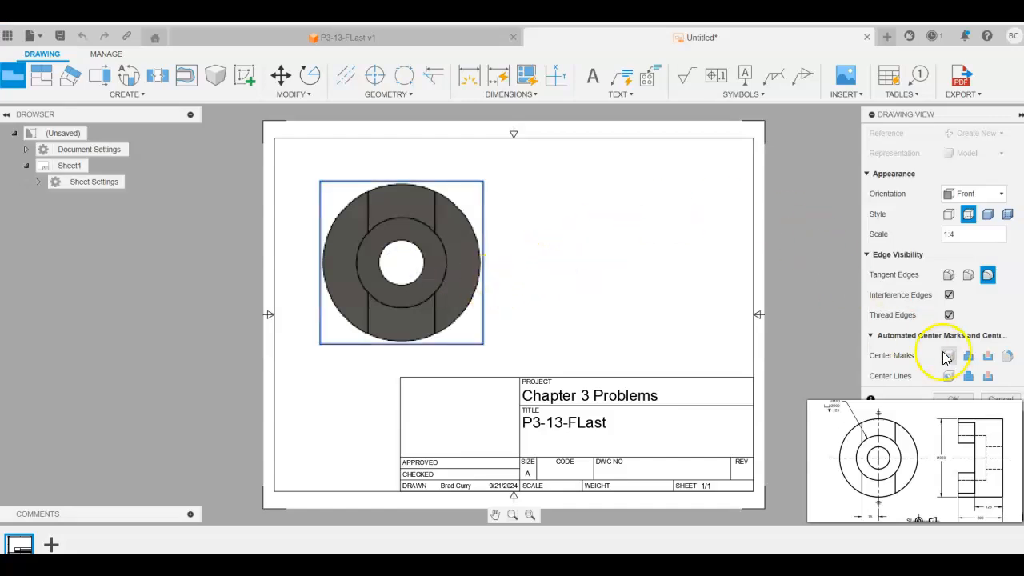
left_click(959, 399)
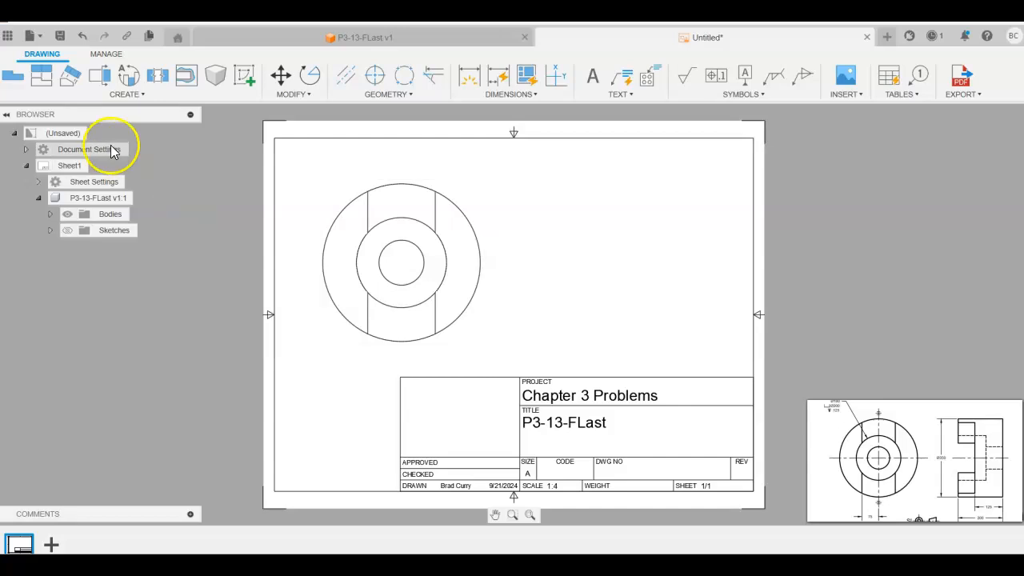
Project a side view from the front view and place it to its right on the sheet.
left_click(42, 84)
left_click(405, 203)
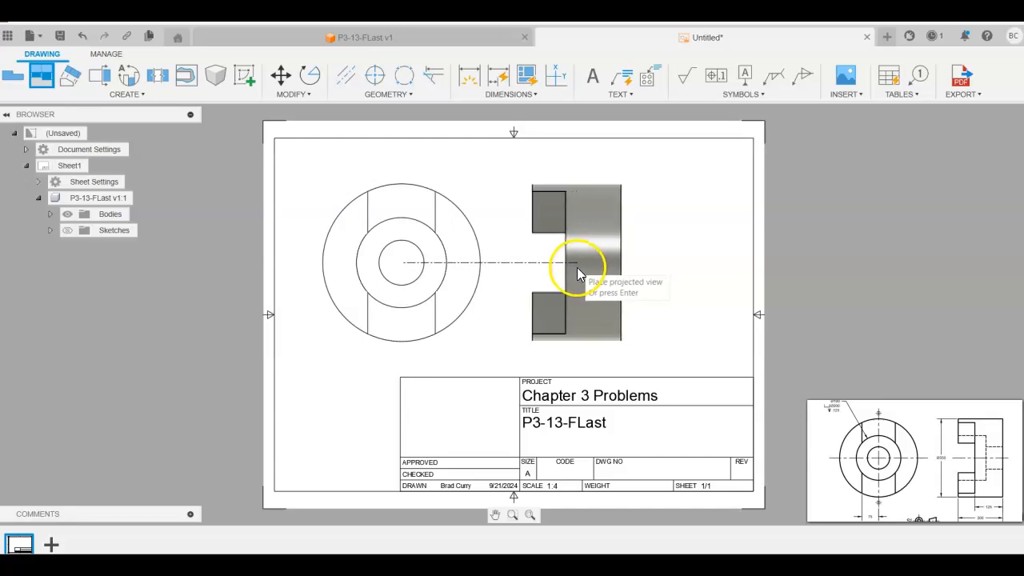
left_click(601, 281)
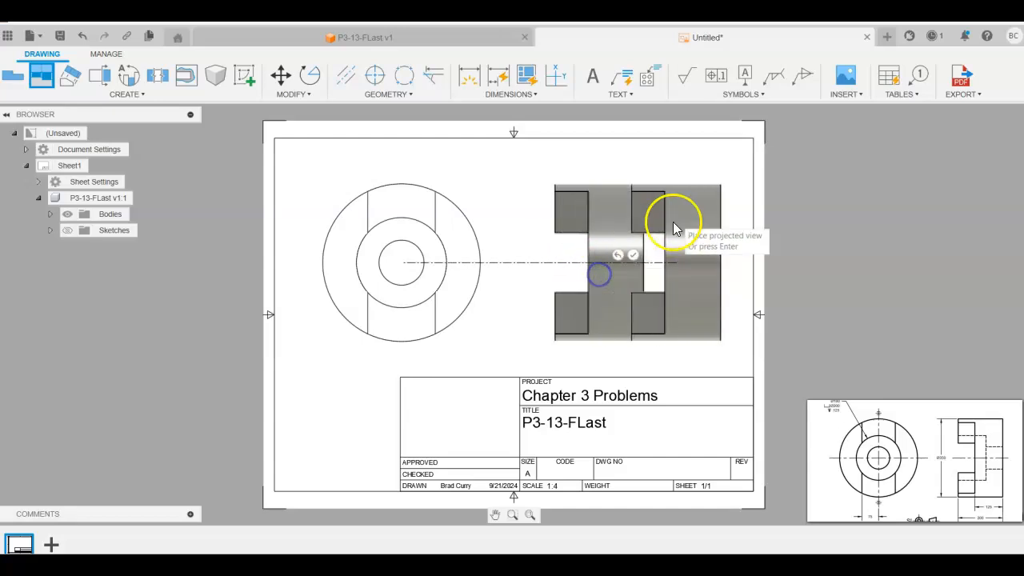
right_click(710, 204)
left_click(750, 193)
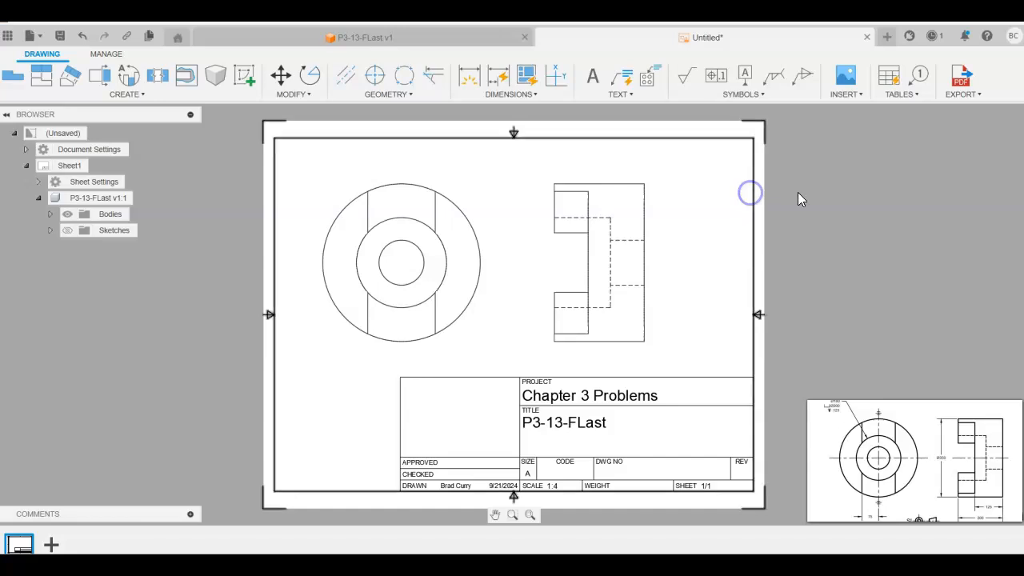
middle_click_drag(709, 196, 723, 212)
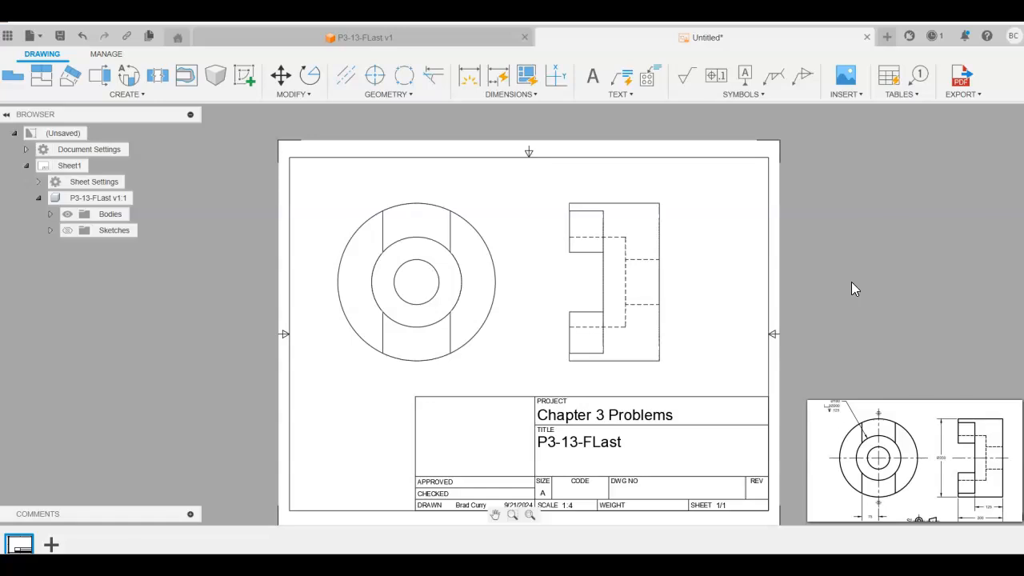
Set the front view's scale to 1:8 and turn on automated center marks and center lines for holes.
right_click(412, 220)
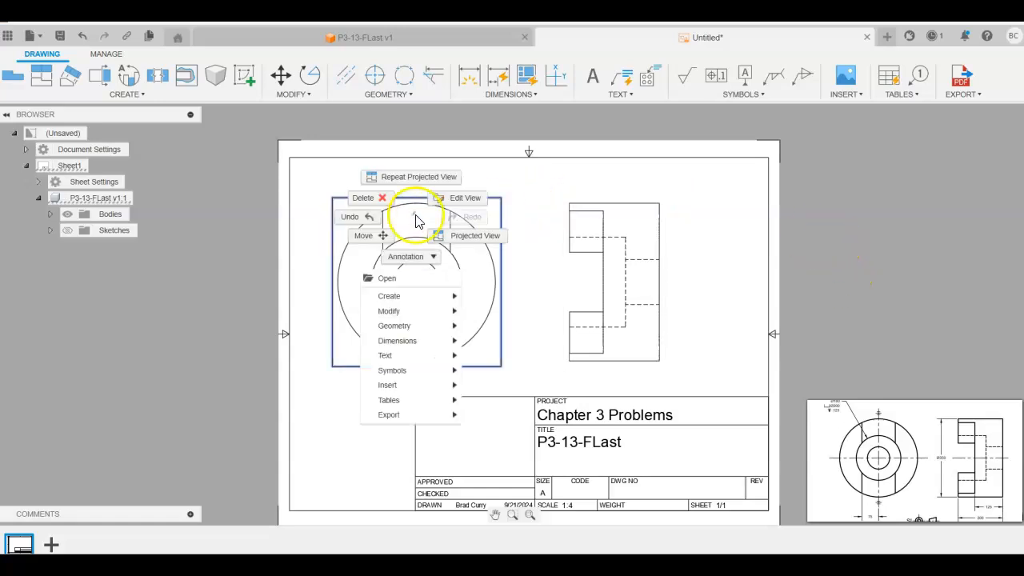
left_click(458, 199)
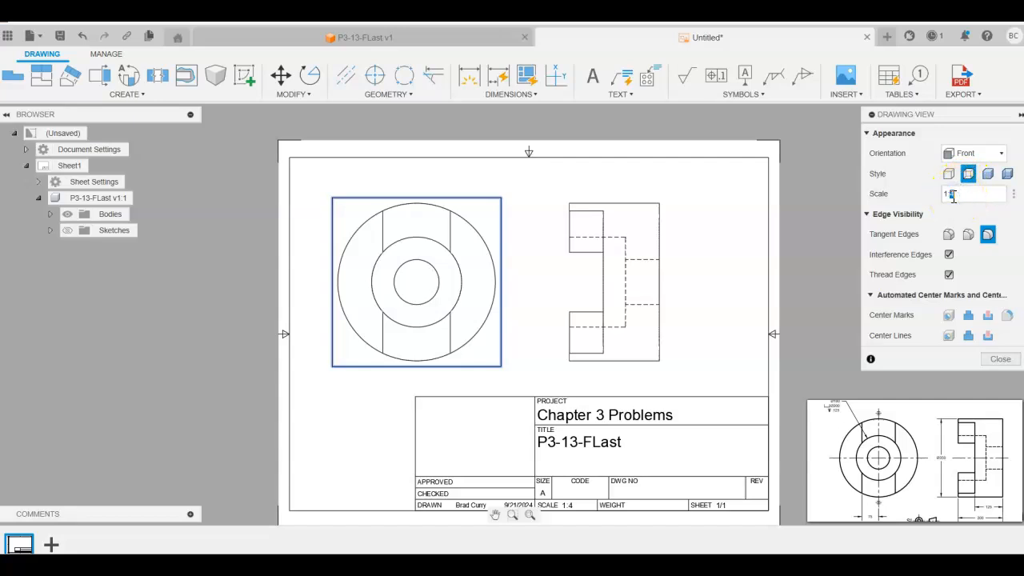
key("Return")
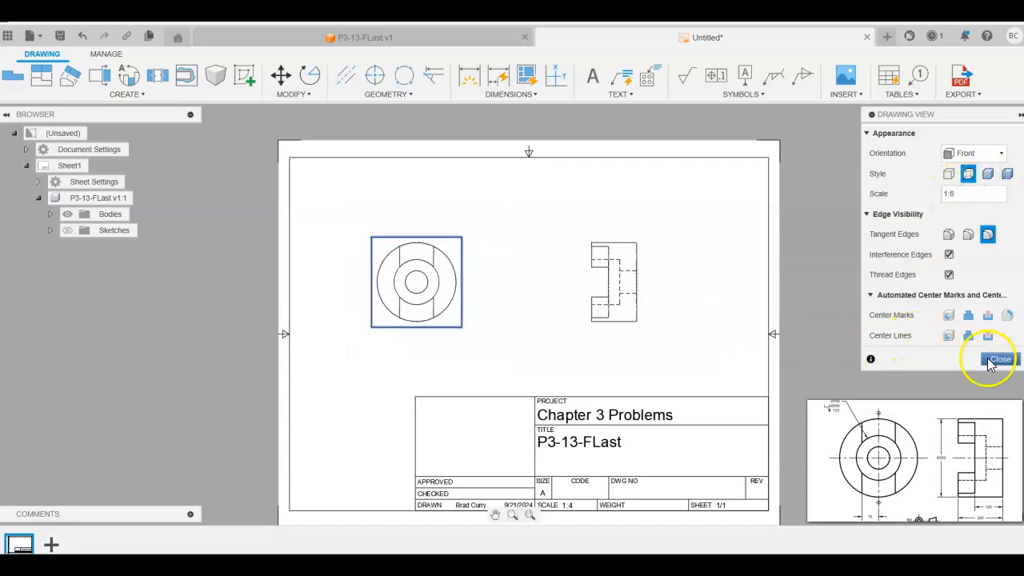
left_click(953, 315)
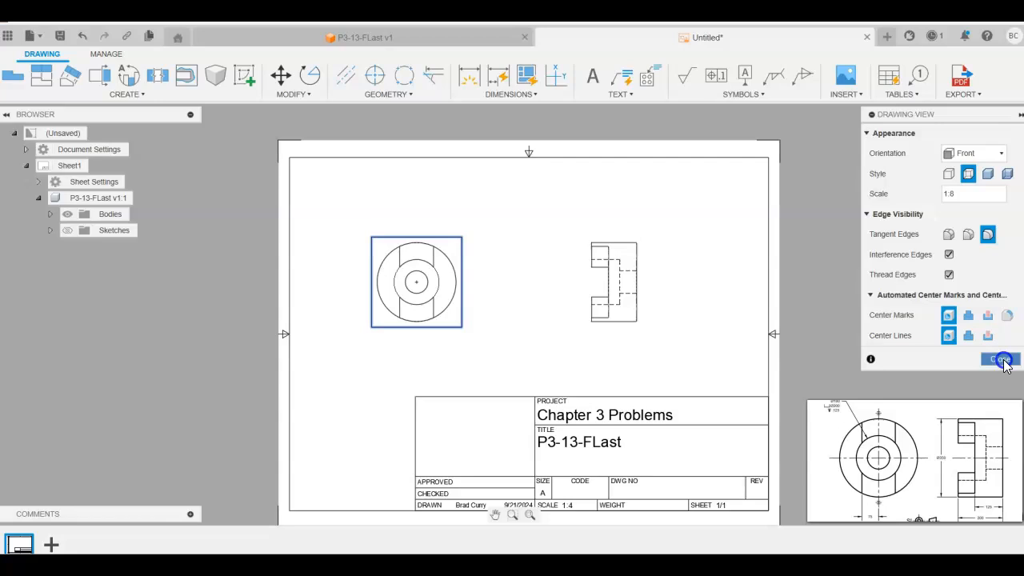
left_click(1000, 360)
Move the front and side views lower and closer together, and project an isometric view into the sheet's upper-right corner.
mouse_move(622, 243)
left_mouse_down()
mouse_move(576, 276)
mouse_move(549, 271)
left_mouse_up()
left_click_drag(455, 250, 450, 283)
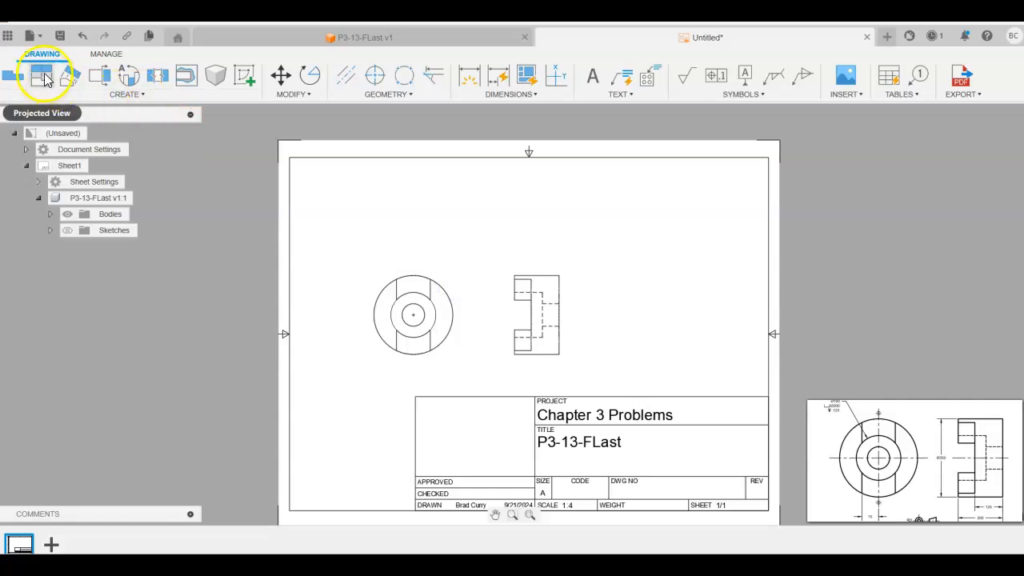
left_click(41, 76)
left_click(449, 283)
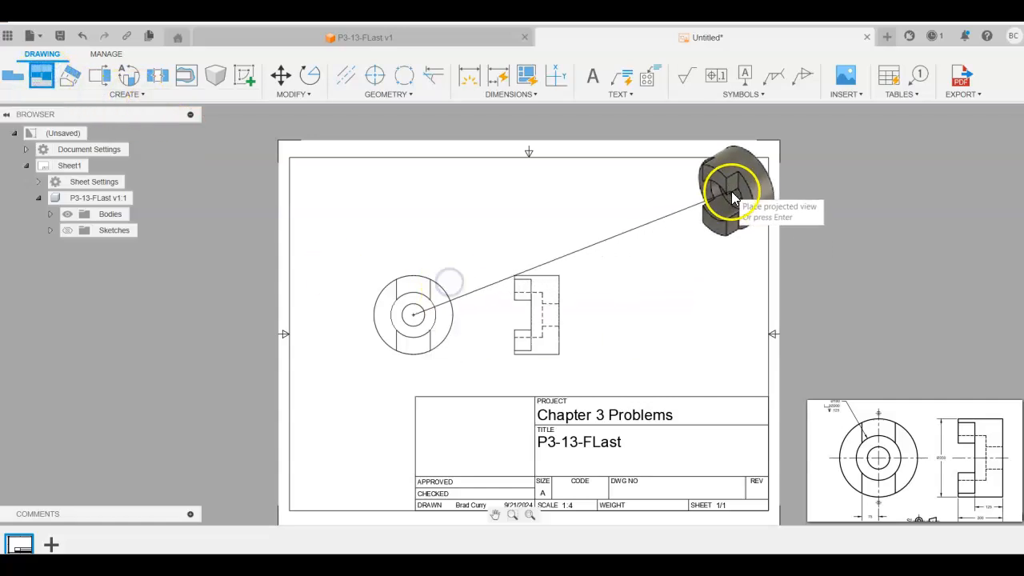
left_click(698, 226)
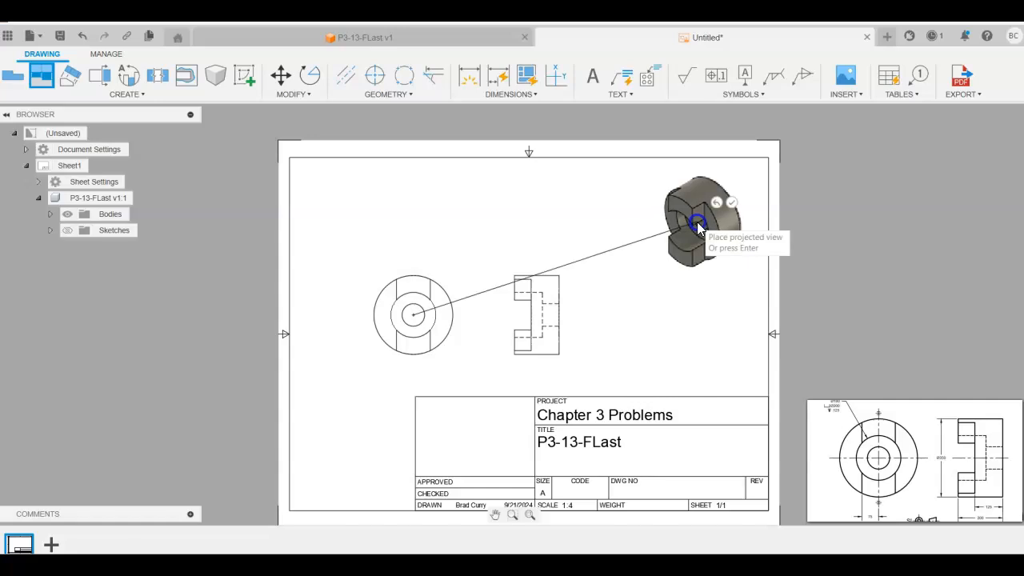
right_click(632, 253)
left_click(688, 264)
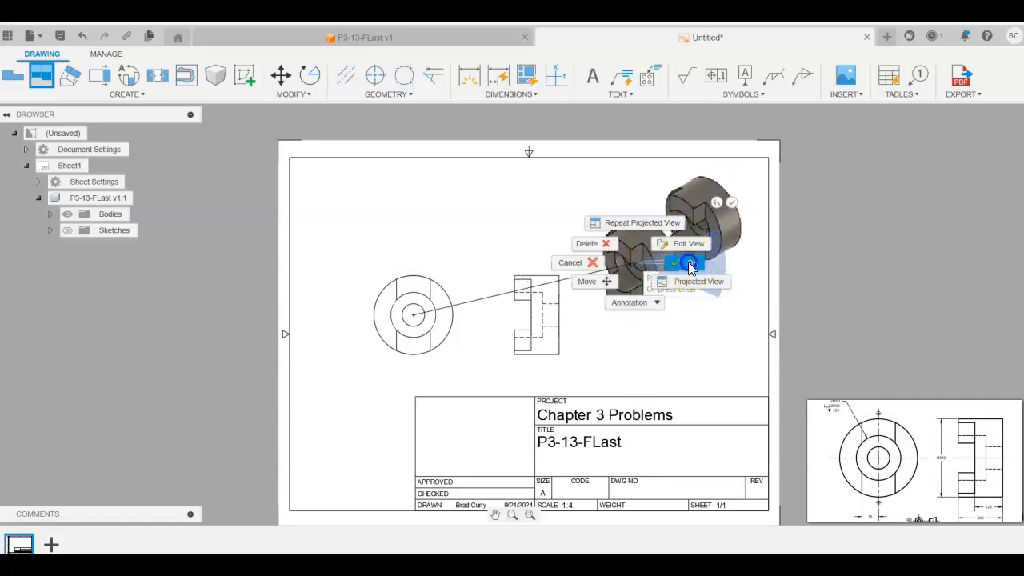
Change the isometric view's style to shaded.
right_click(738, 176)
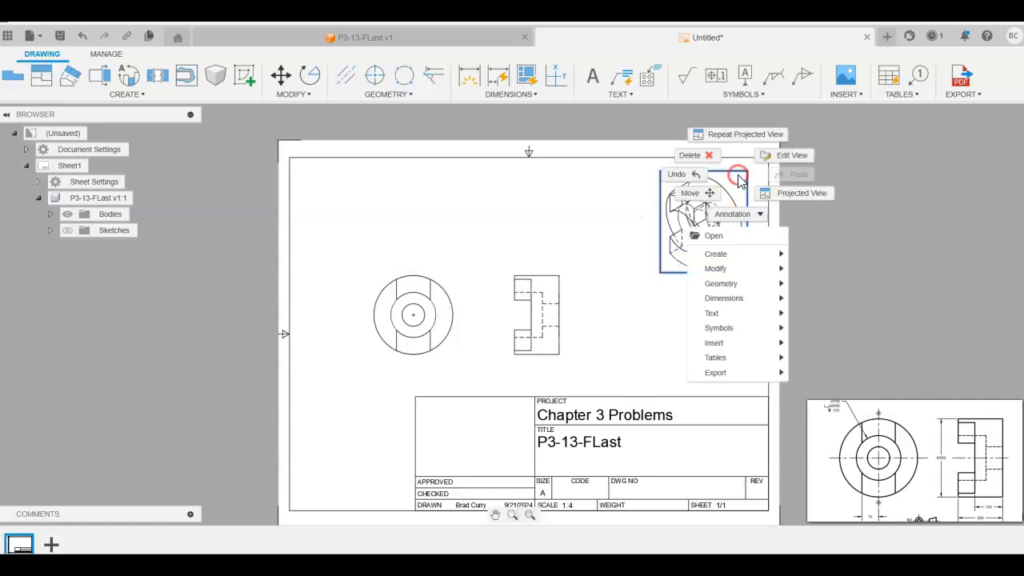
left_click(787, 154)
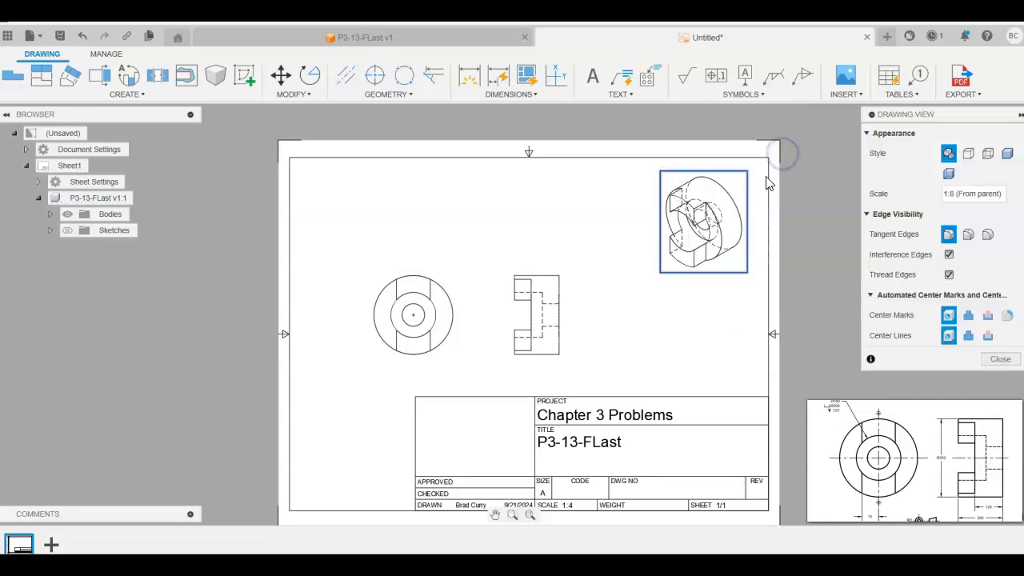
left_click(1009, 154)
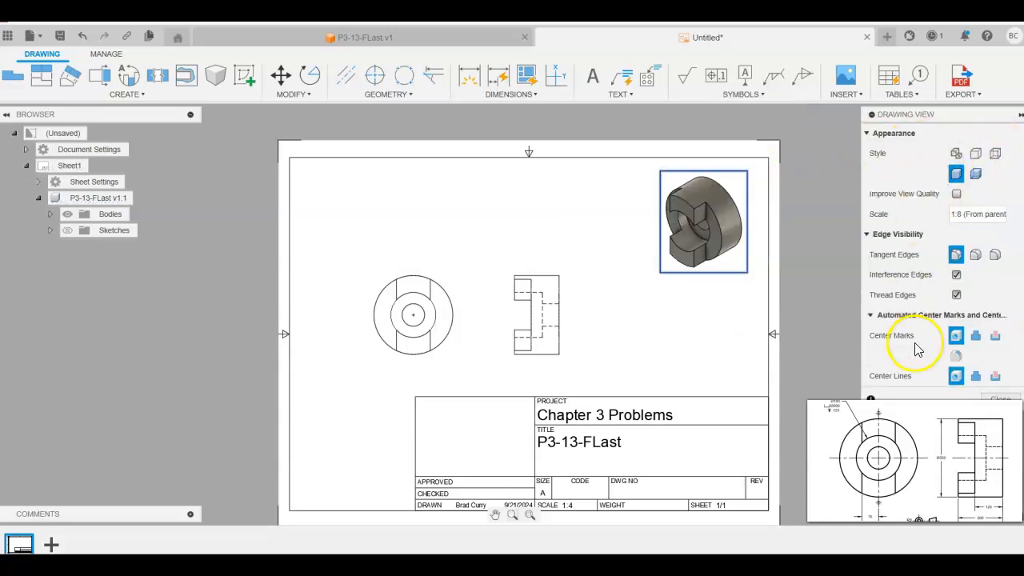
left_click(996, 398)
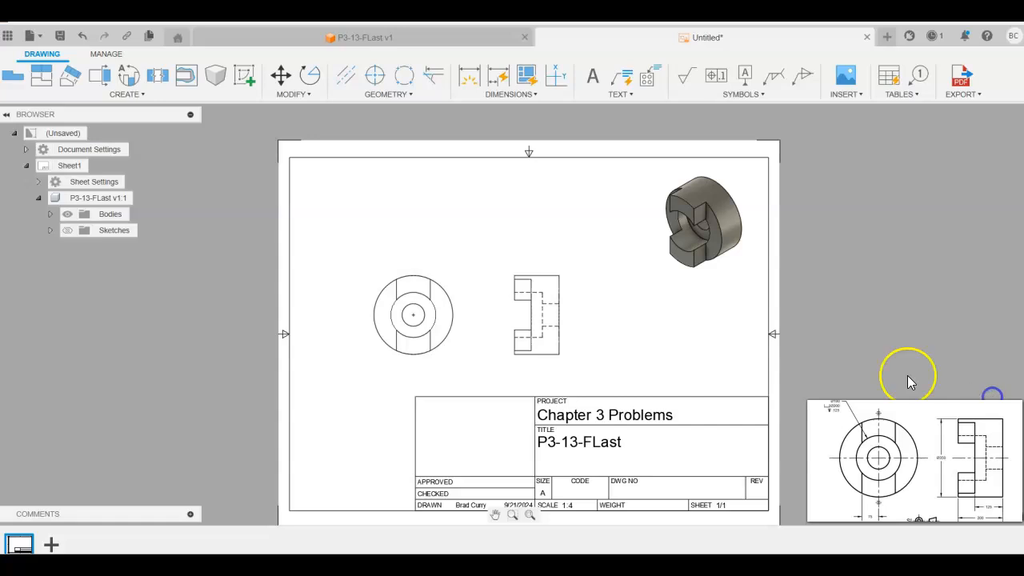
Move the side view farther from the front view and raise both views on the sheet.
left_click_drag(560, 292, 599, 290)
left_click(456, 291)
left_click_drag(452, 284, 451, 253)
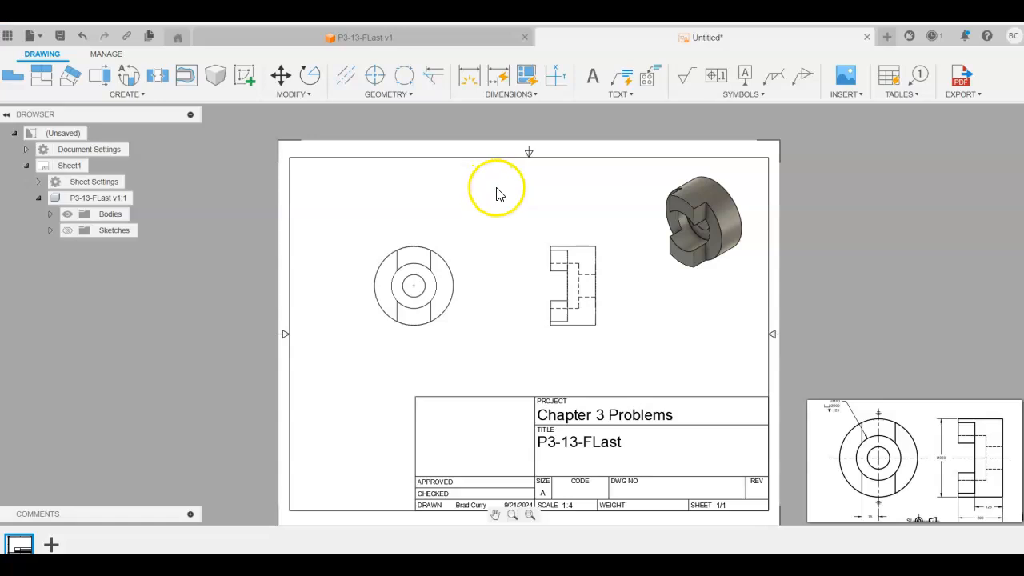
Save the drawing as P3-13-FLast Drawing in the Chapter 3 Problems location.
left_click(58, 37)
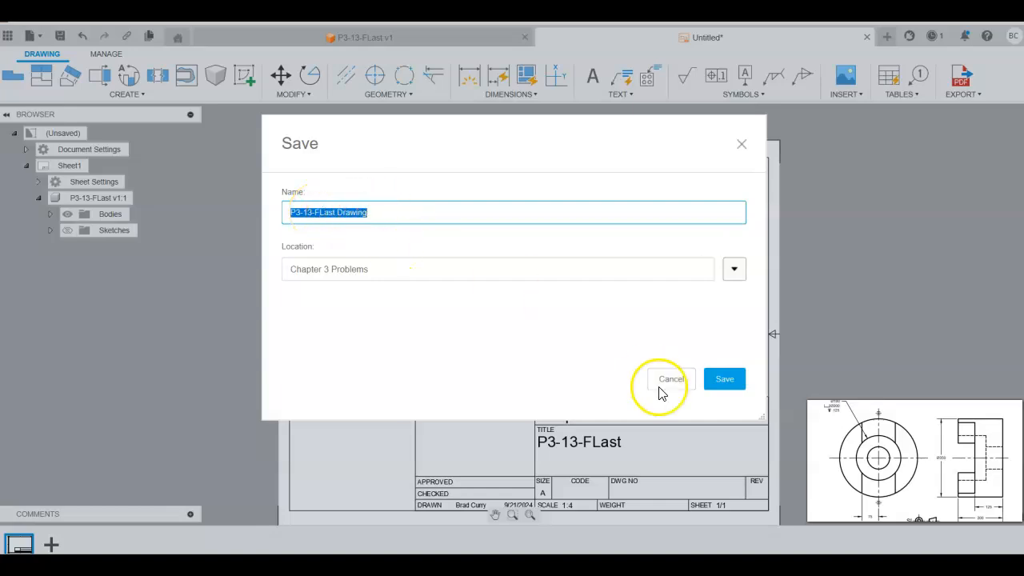
left_click(733, 381)
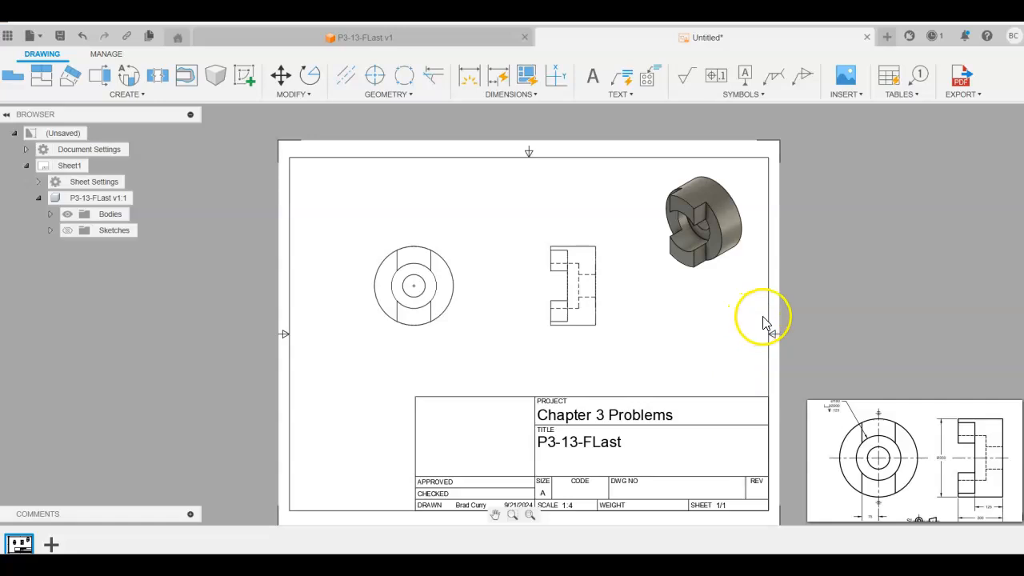